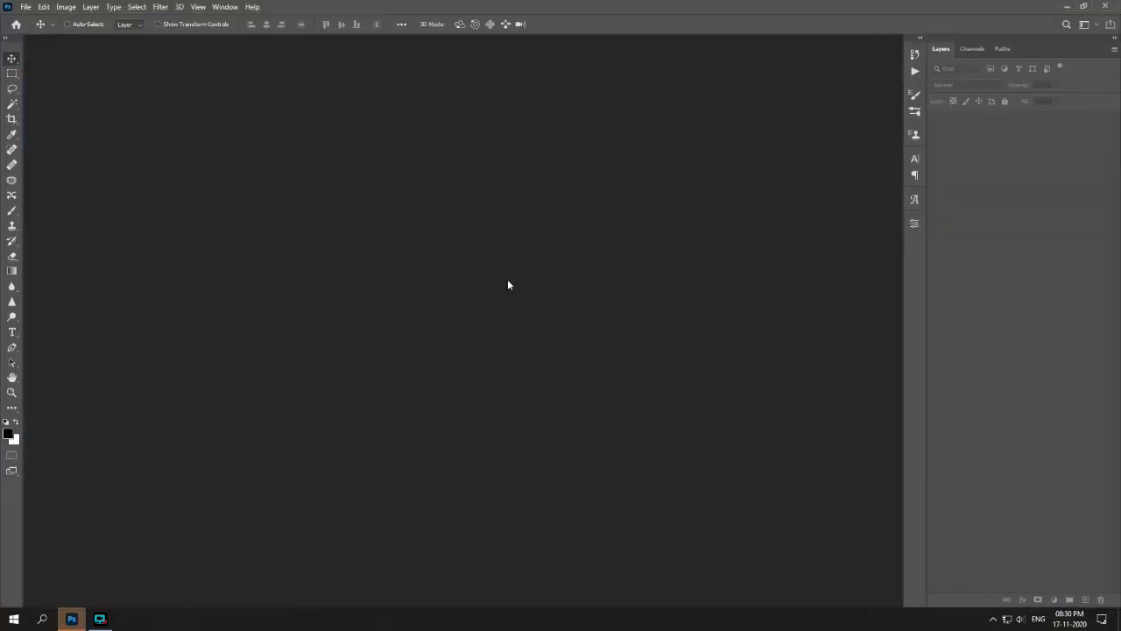
Open the image 001 from the Desktop.
{"action": "left_click", "coordinate": [359, 246]}
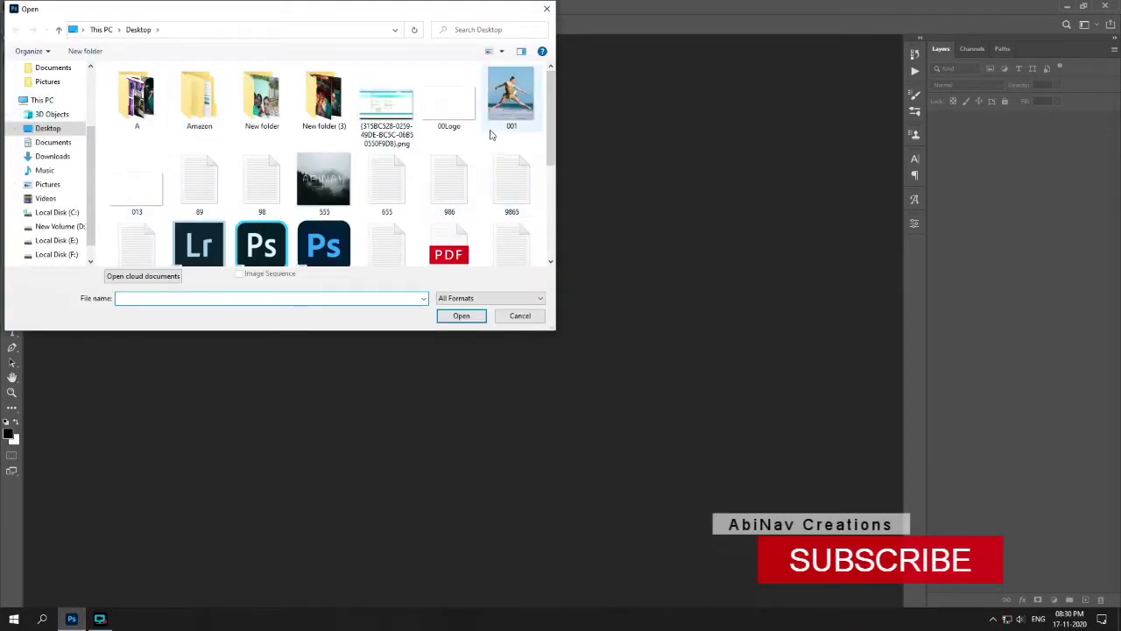
{"action": "left_click", "coordinate": [513, 99]}
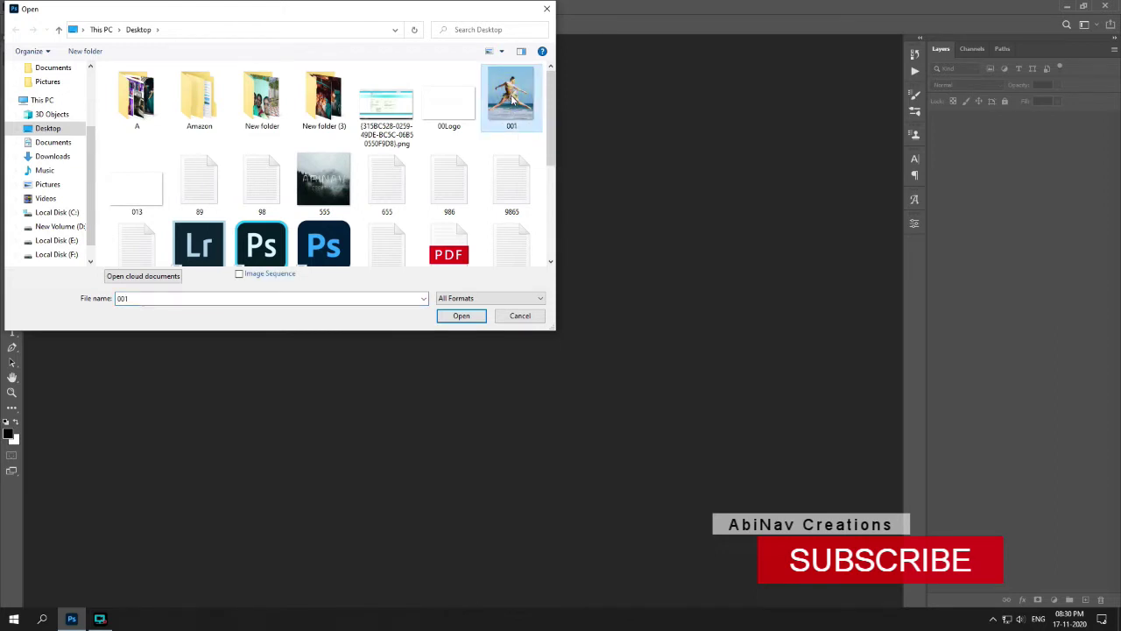
{"action": "left_click", "coordinate": [463, 316]}
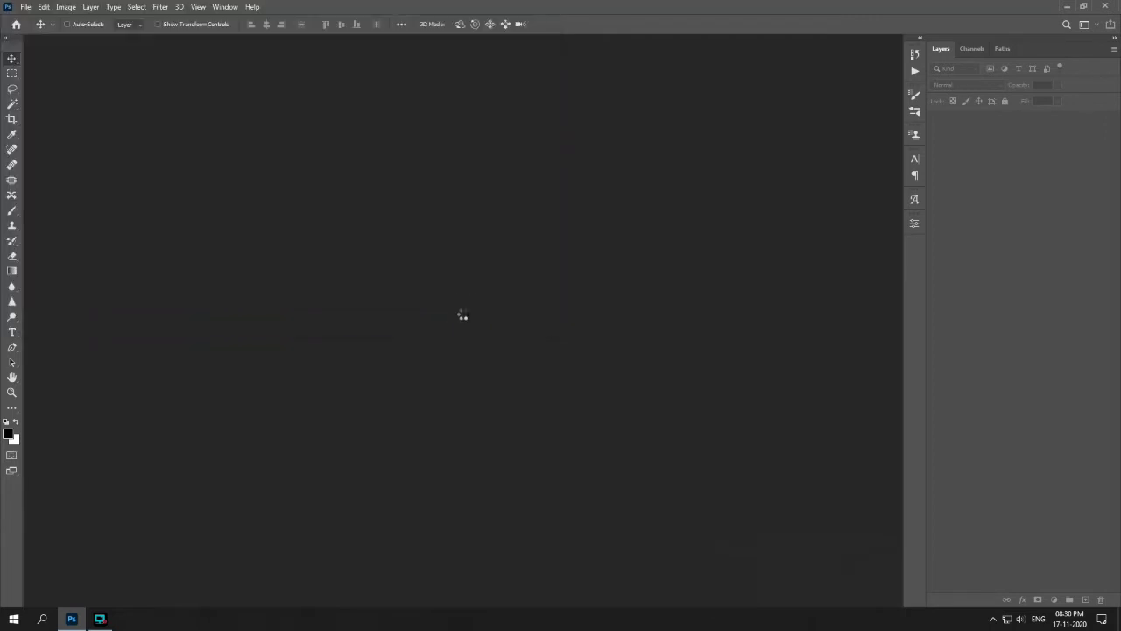
{"action": "key", "text": "ctrl"}
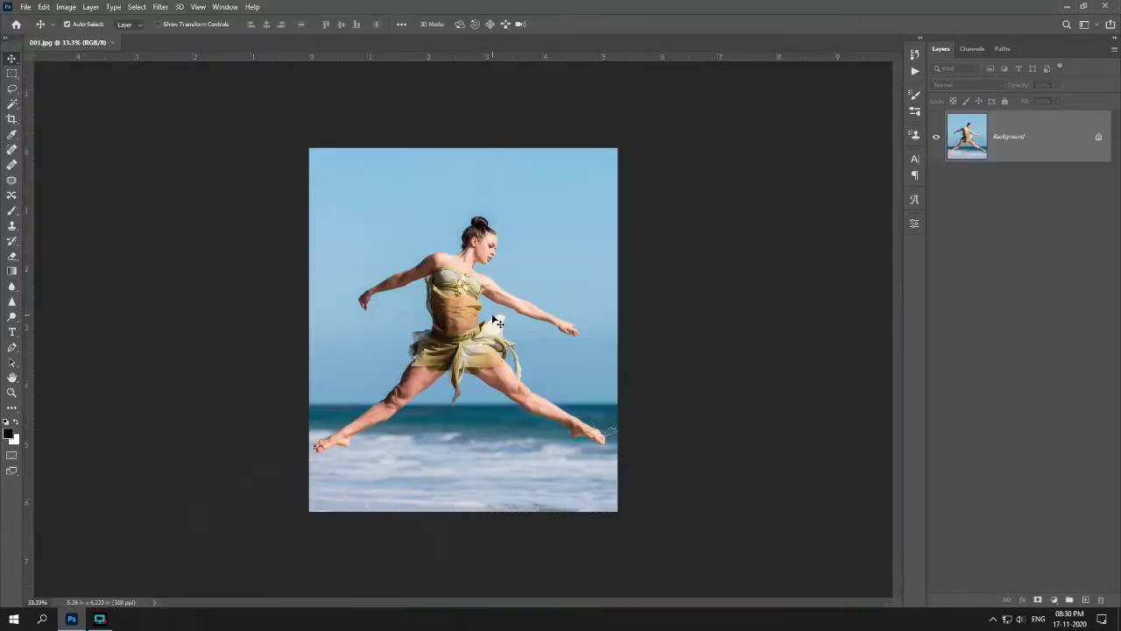
{"action": "key", "text": "ctrl+plus"}
{"action": "key", "text": "ctrl+minus"}
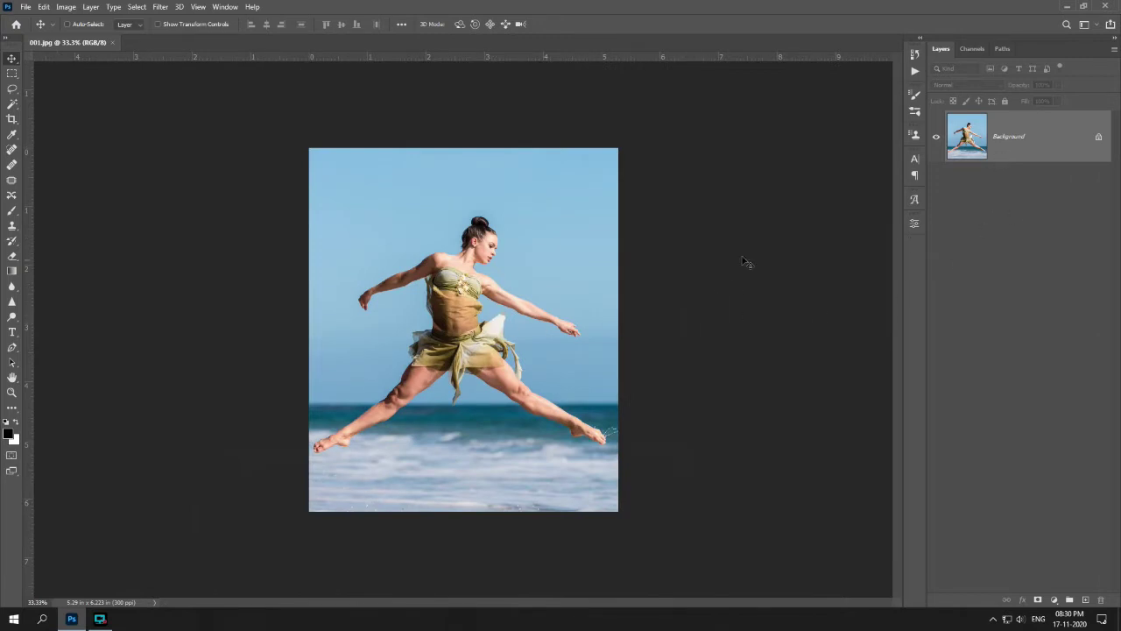
Duplicate the Background layer as "Background copy" and convert the copy to a smart object.
{"action": "right_click", "coordinate": [1024, 133]}
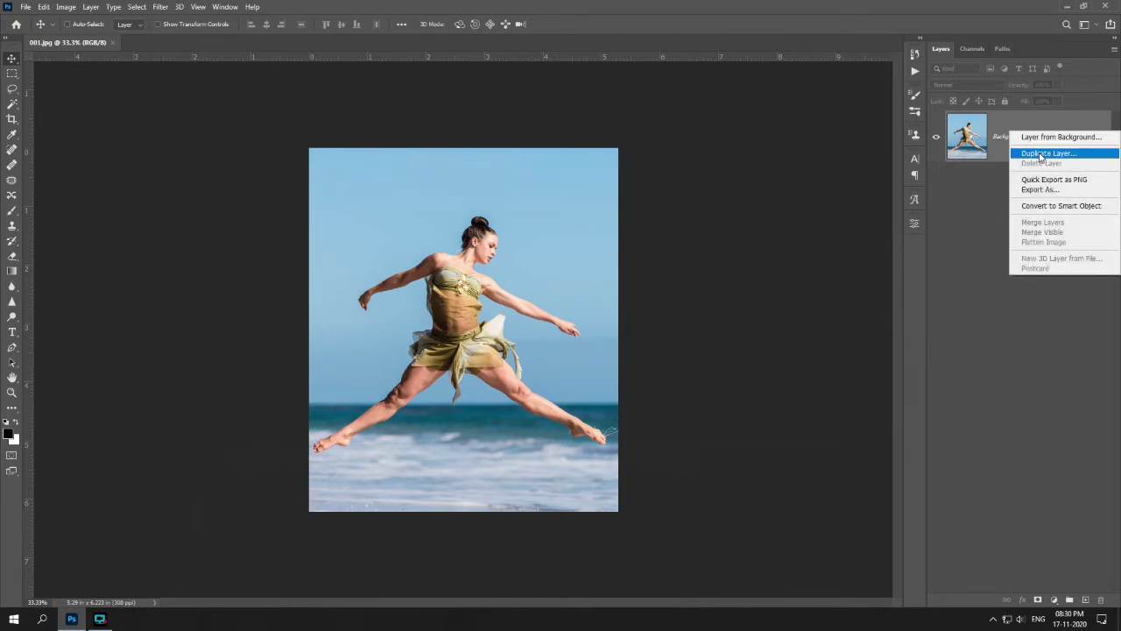
{"action": "left_click", "coordinate": [1040, 154]}
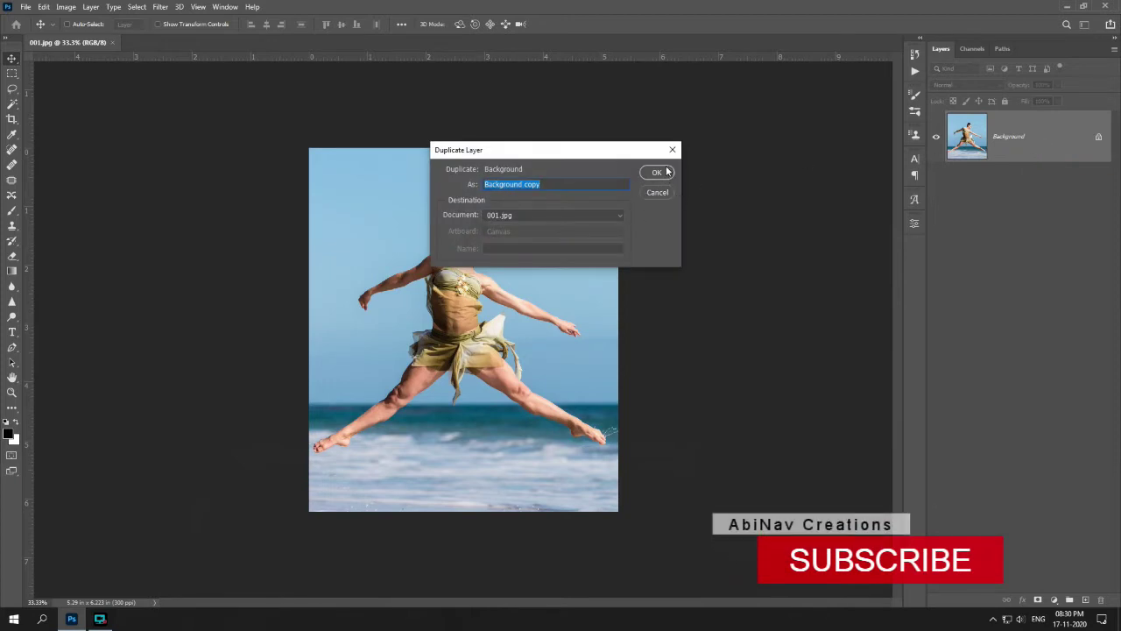
{"action": "left_click", "coordinate": [658, 173]}
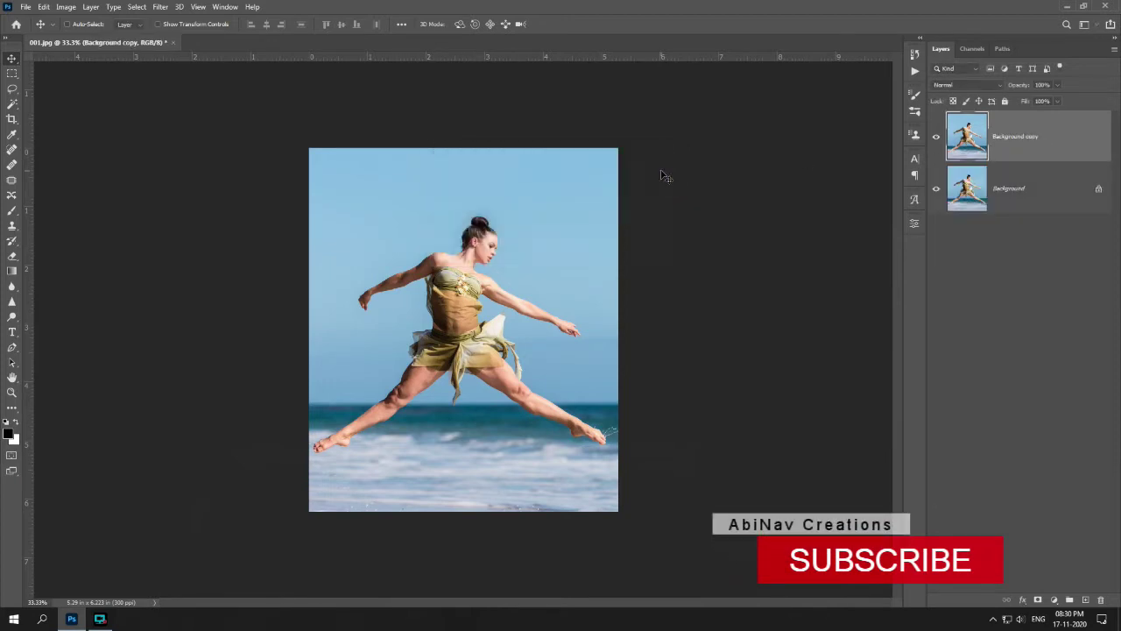
{"action": "right_click", "coordinate": [1044, 128]}
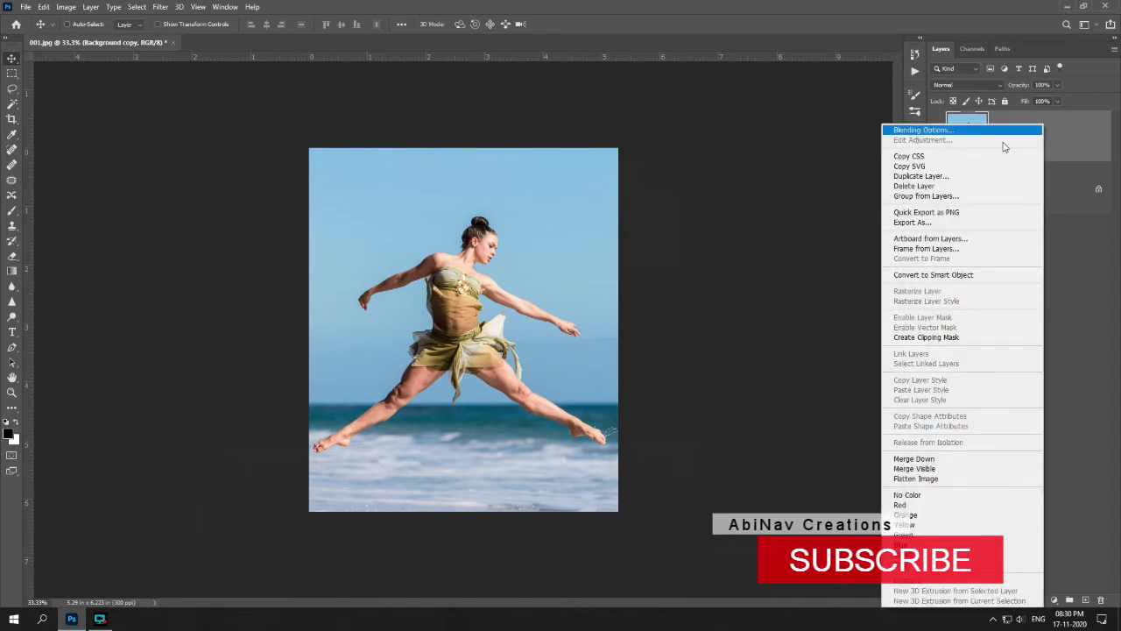
{"action": "left_click", "coordinate": [934, 275]}
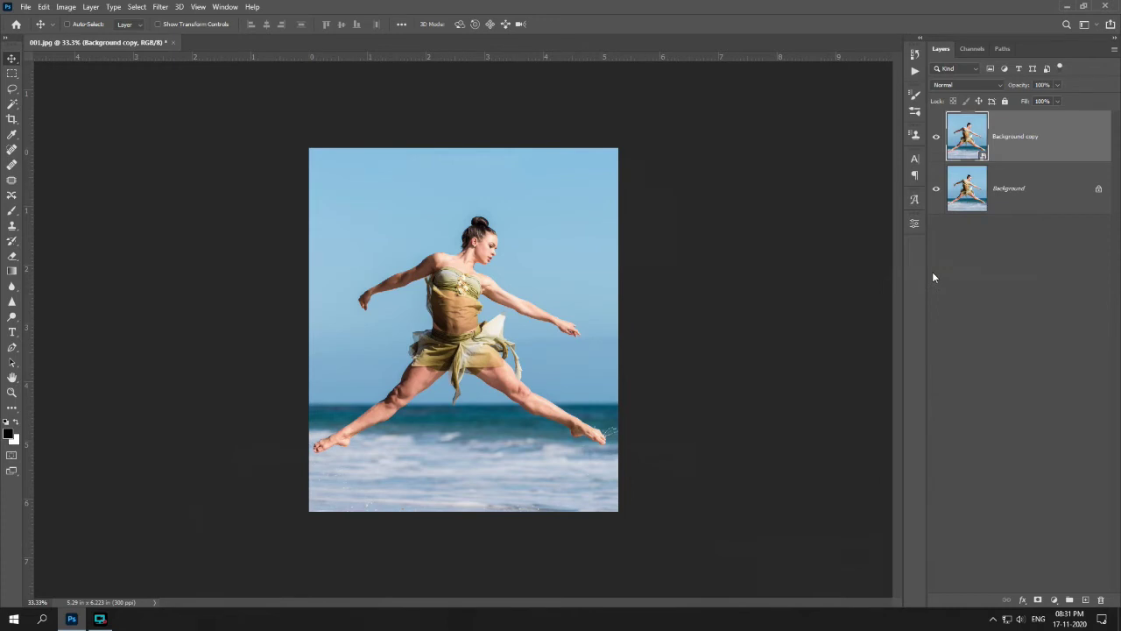
Apply the Camera Raw Filter to the copied layer with Highlights at -85 and Shadows at +50.
{"action": "left_click", "coordinate": [161, 6]}
{"action": "left_click", "coordinate": [187, 92]}
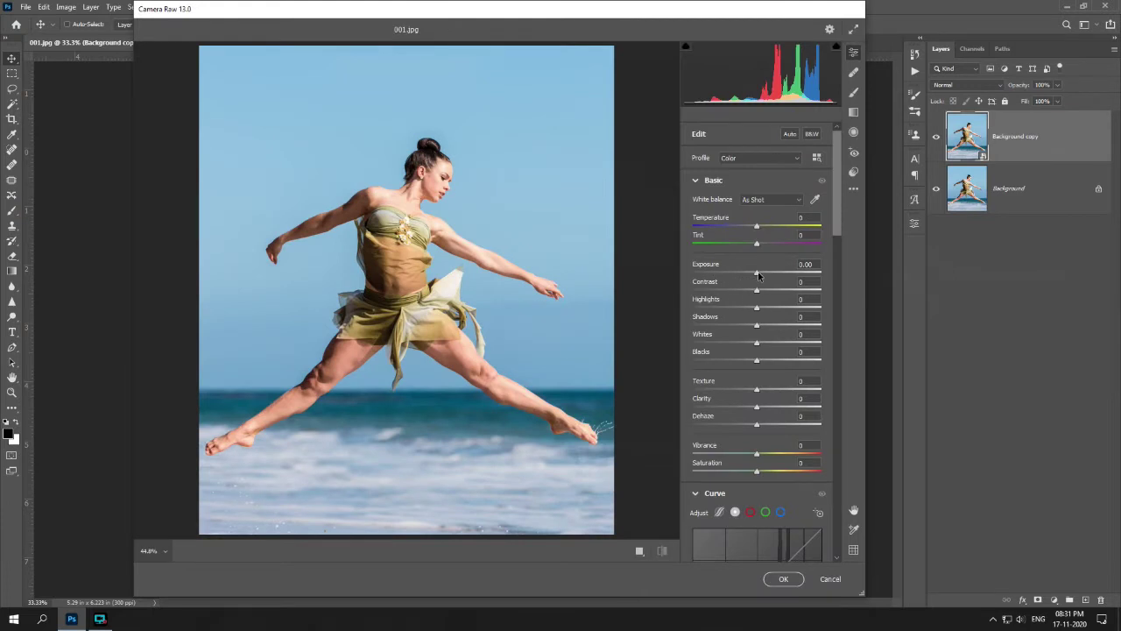
{"action": "left_click_drag", "start_coordinate": [735, 311], "coordinate": [718, 309]}
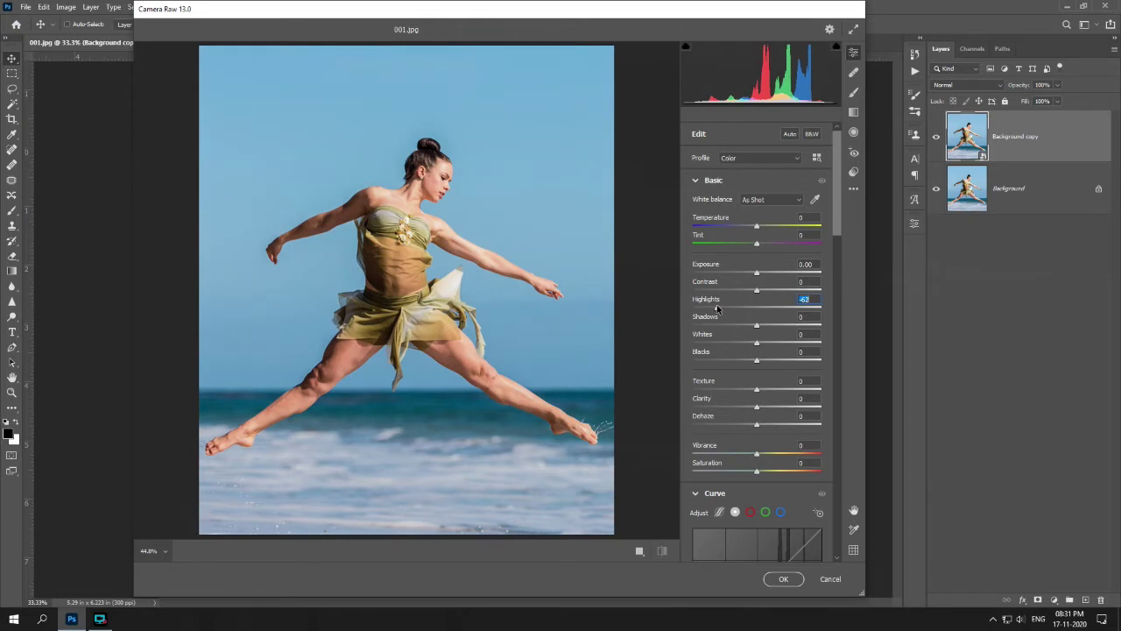
{"action": "left_click_drag", "start_coordinate": [712, 307], "coordinate": [701, 308]}
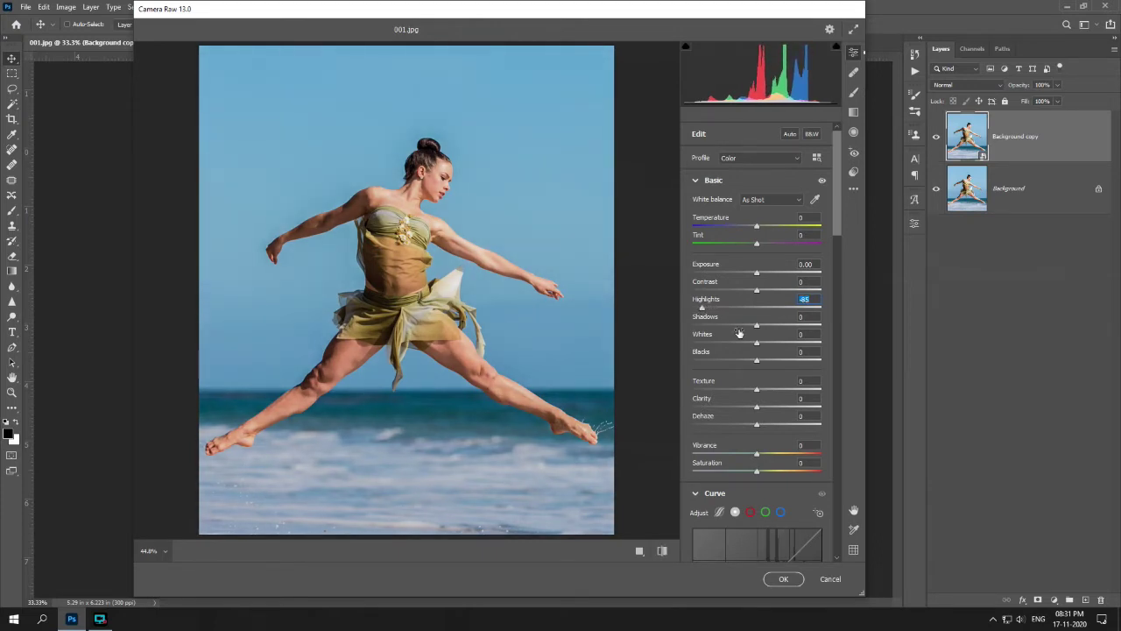
{"action": "left_click_drag", "start_coordinate": [768, 327], "coordinate": [787, 329]}
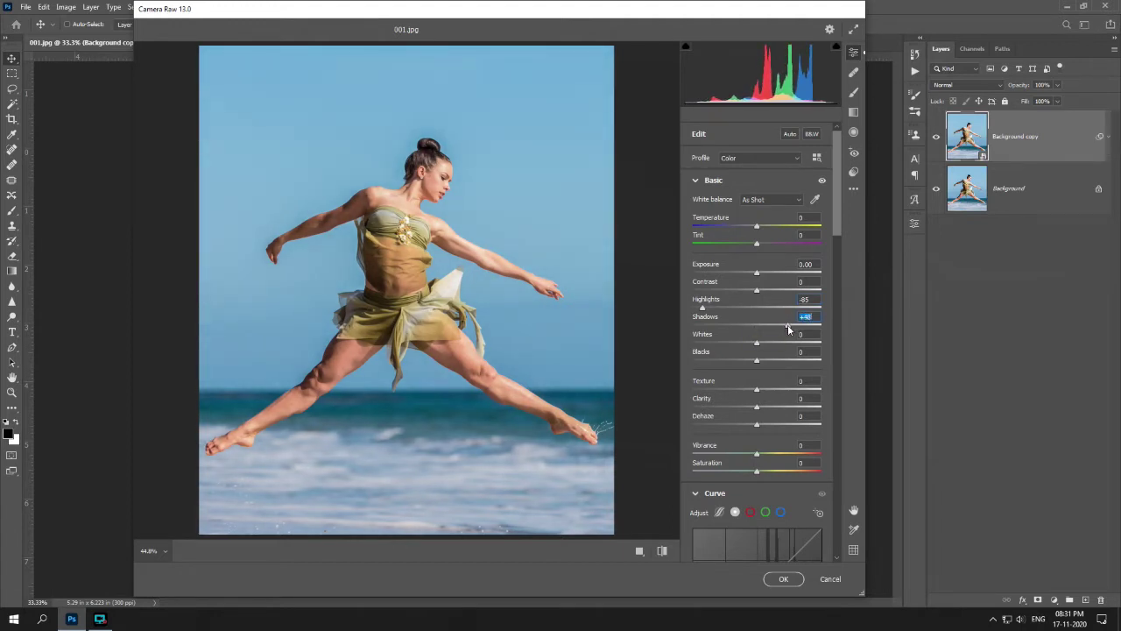
{"action": "left_click_drag", "start_coordinate": [788, 329], "coordinate": [789, 328]}
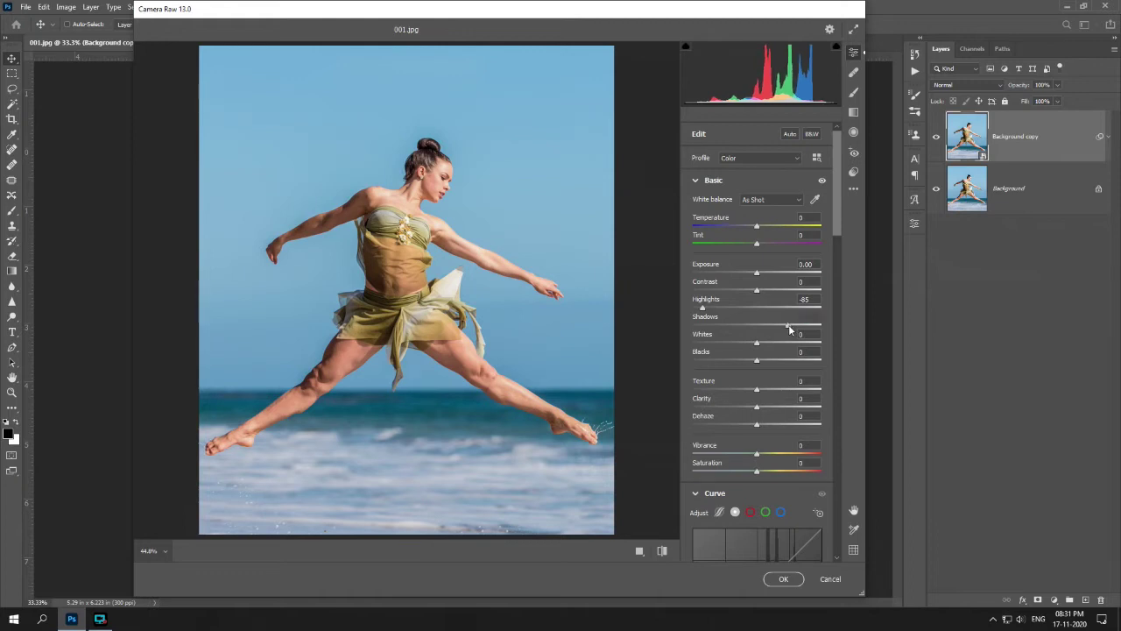
Set Blacks to -51 and Whites to +15 in the Basic adjustments.
{"action": "left_click", "coordinate": [733, 360]}
{"action": "left_click_drag", "start_coordinate": [729, 362], "coordinate": [723, 361]}
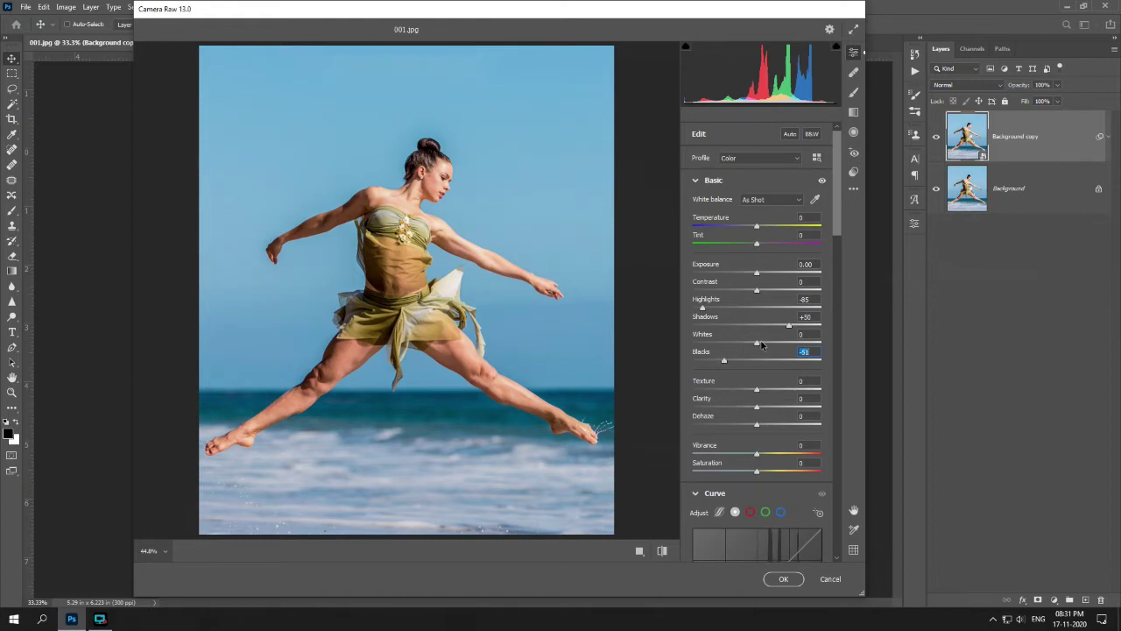
{"action": "left_click_drag", "start_coordinate": [763, 345], "coordinate": [764, 344]}
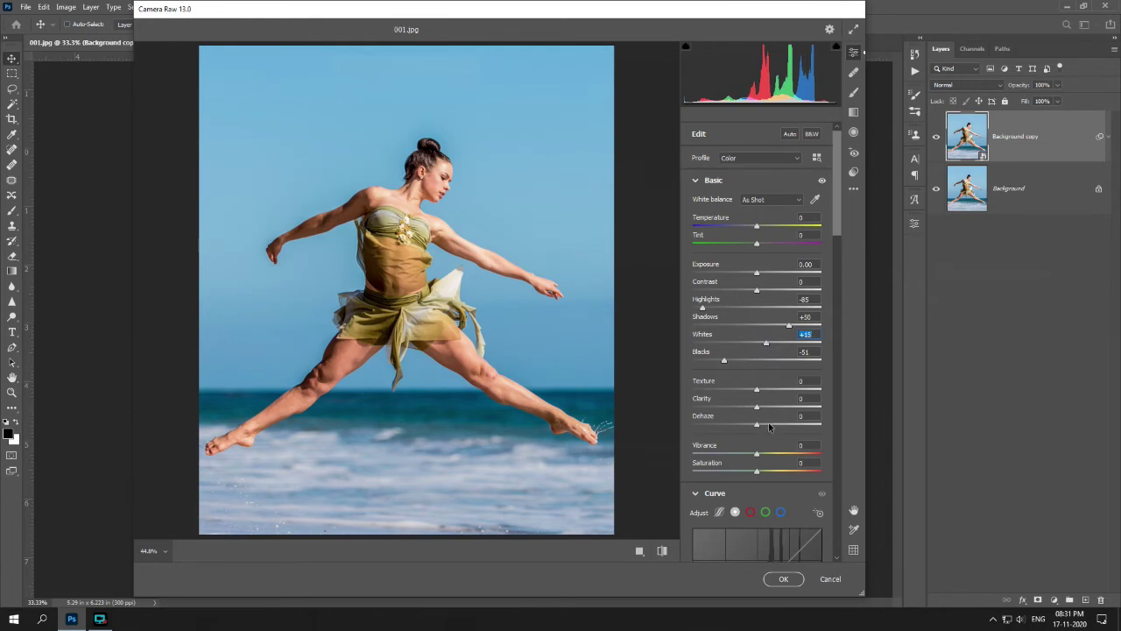
Set Dehaze to +35 and Clarity to +7, and raise Shadows to +62.
{"action": "left_click_drag", "start_coordinate": [773, 426], "coordinate": [780, 428]}
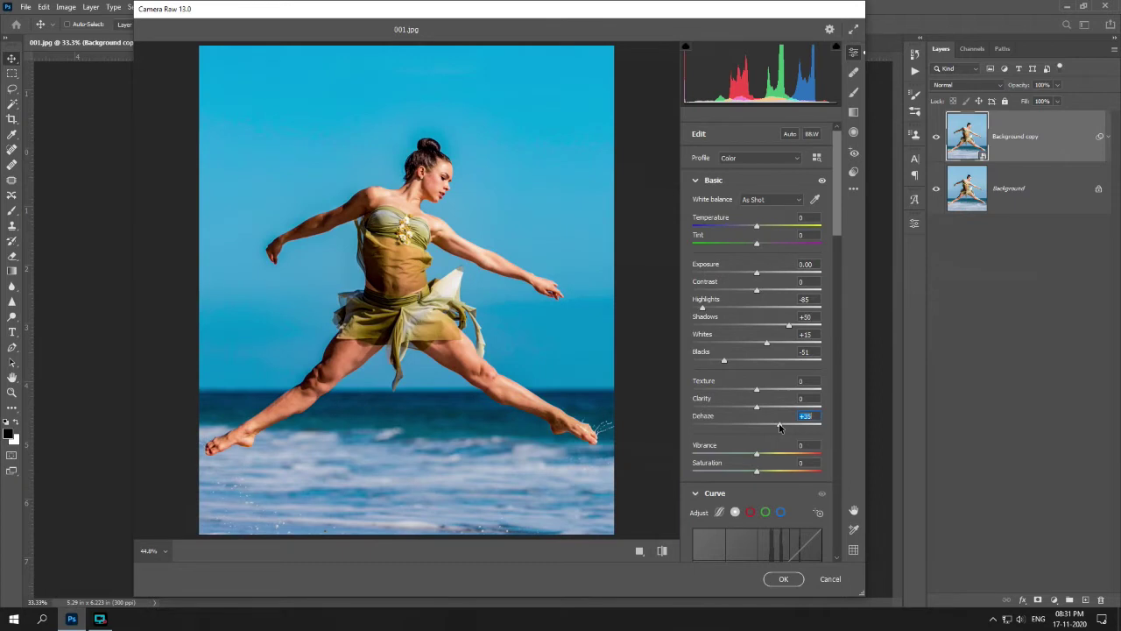
{"action": "left_click_drag", "start_coordinate": [763, 408], "coordinate": [761, 410]}
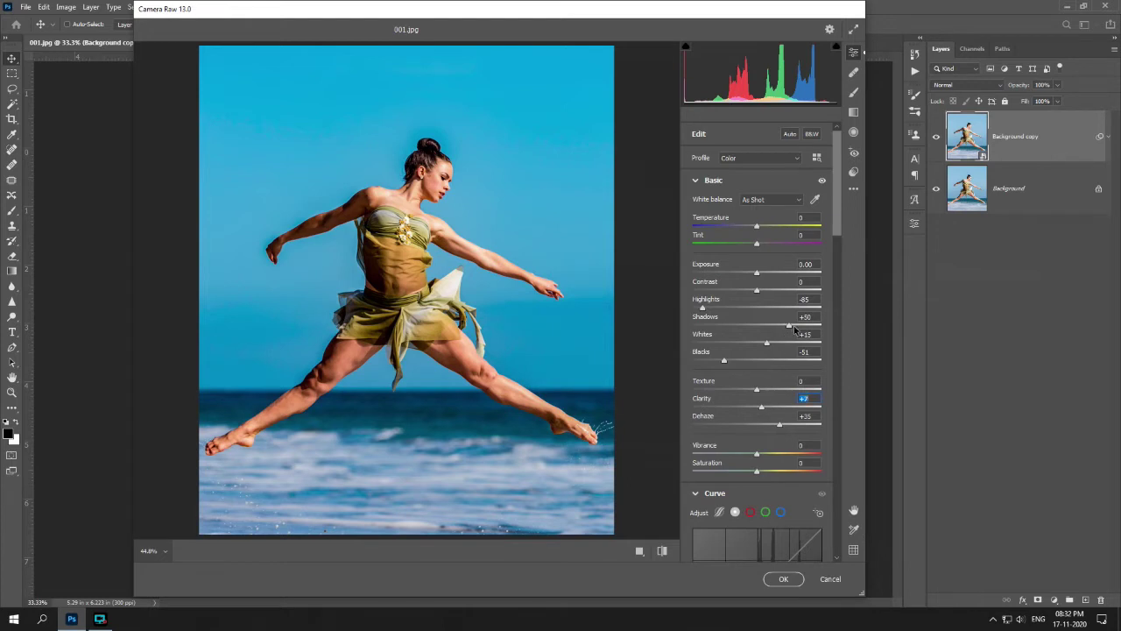
{"action": "left_click_drag", "start_coordinate": [794, 328], "coordinate": [797, 330]}
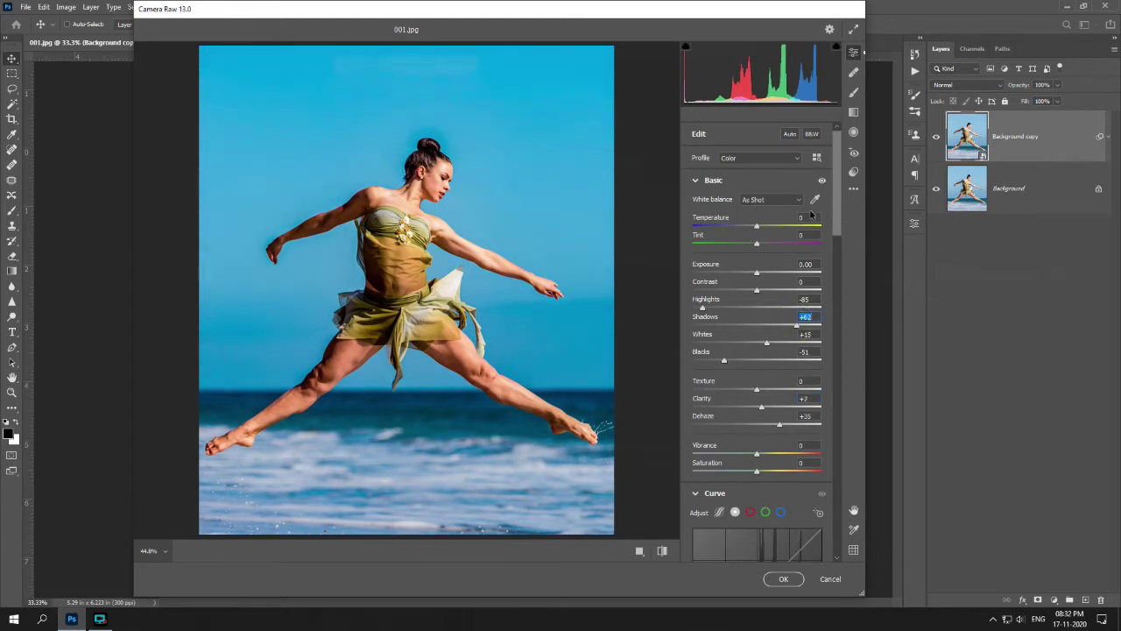
In the Color Mixer, set the oranges' saturation to -19 and luminance to -10.
{"action": "left_click_drag", "start_coordinate": [839, 197], "coordinate": [834, 330]}
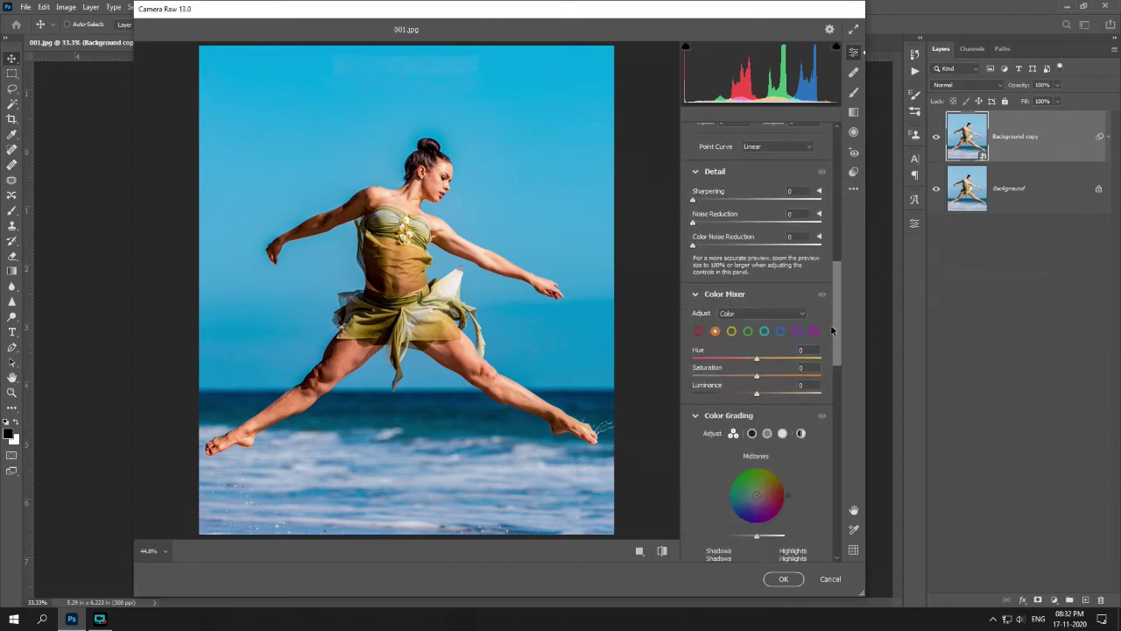
{"action": "left_click", "coordinate": [745, 379]}
{"action": "left_click", "coordinate": [752, 393]}
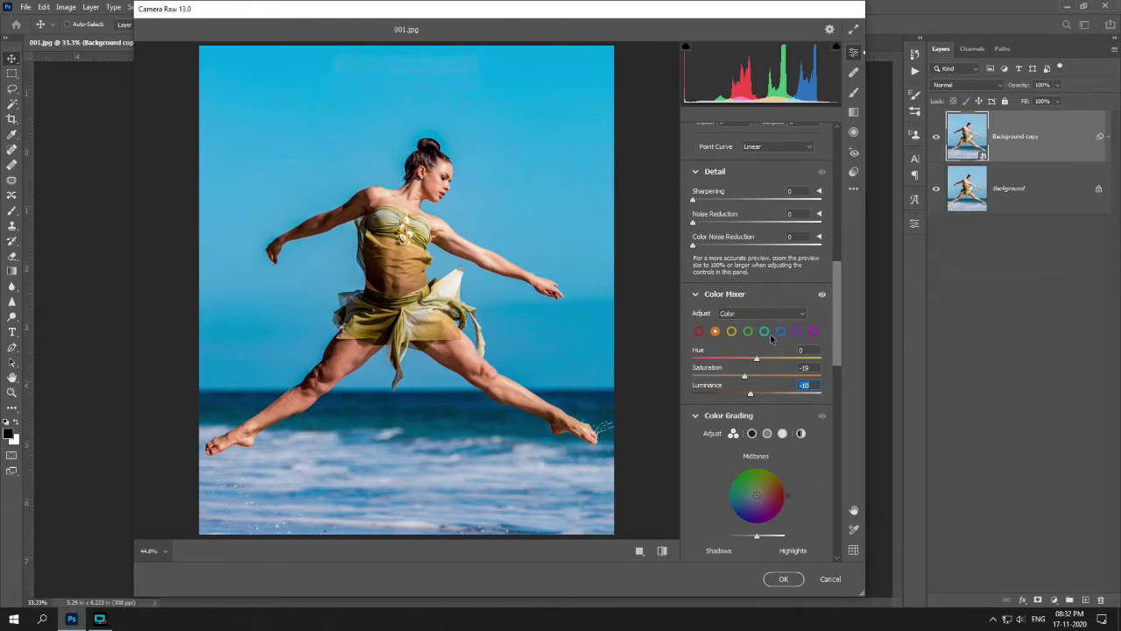
Set the yellows' saturation to -56 and shift their hue towards green in the Color Mixer.
{"action": "left_click", "coordinate": [732, 332]}
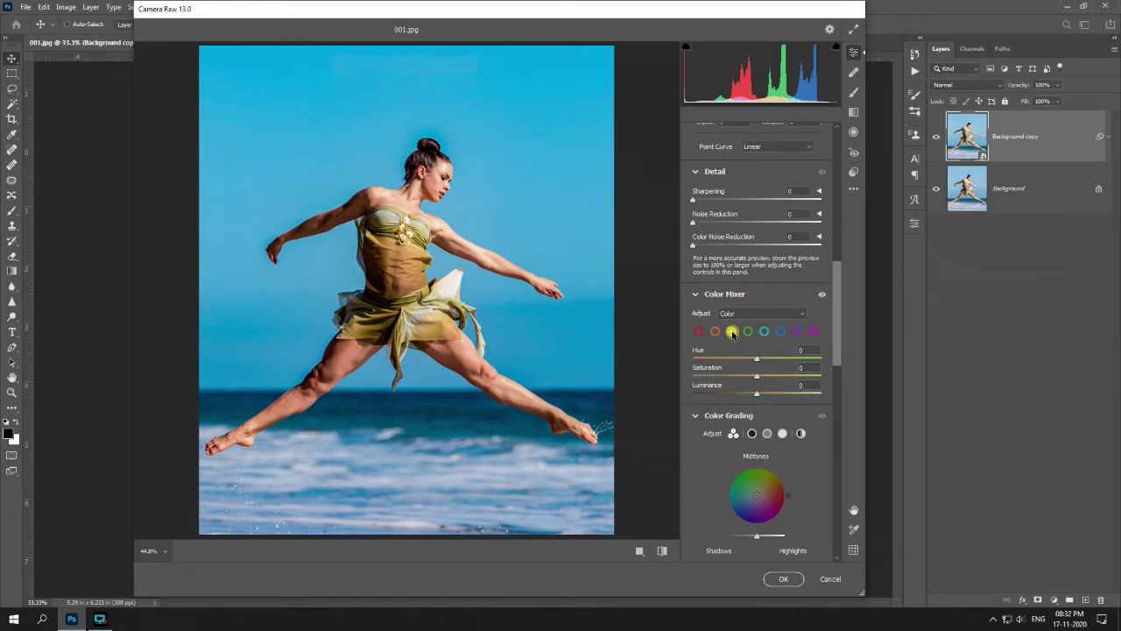
{"action": "left_click", "coordinate": [721, 375]}
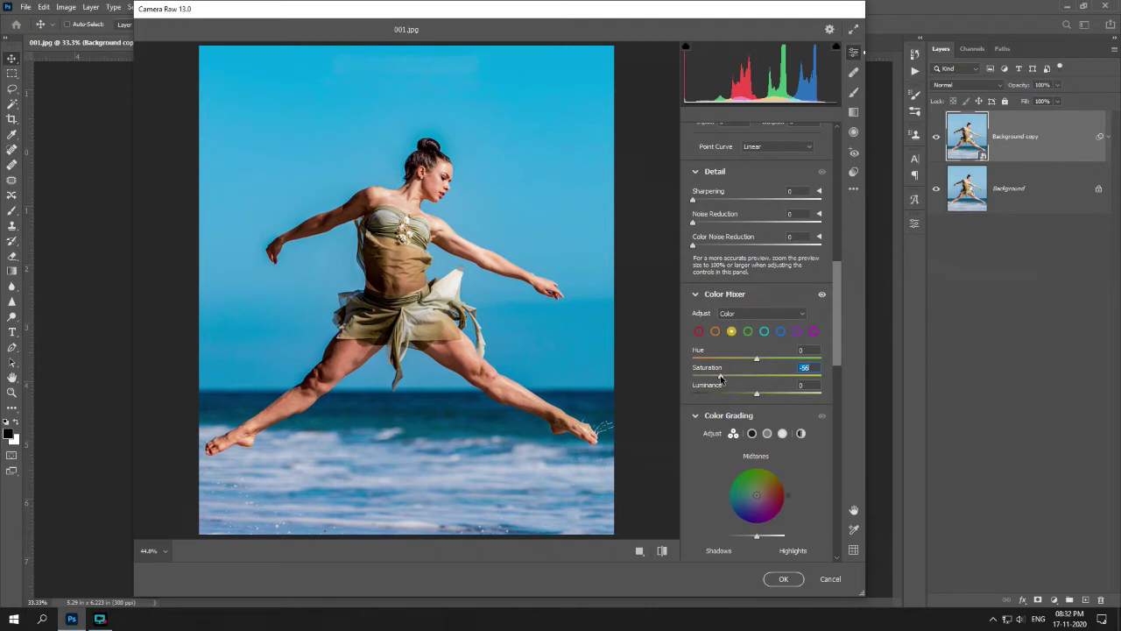
{"action": "left_click", "coordinate": [779, 359]}
{"action": "mouse_move", "coordinate": [780, 359]}
{"action": "left_mouse_down"}
{"action": "mouse_move", "coordinate": [747, 361]}
{"action": "mouse_move", "coordinate": [776, 361]}
{"action": "left_mouse_up"}
Lower the greens' saturation, and set the aquas' saturation to -51 and hue to -49.
{"action": "left_click", "coordinate": [748, 331]}
{"action": "left_click", "coordinate": [737, 376]}
{"action": "left_click", "coordinate": [763, 331]}
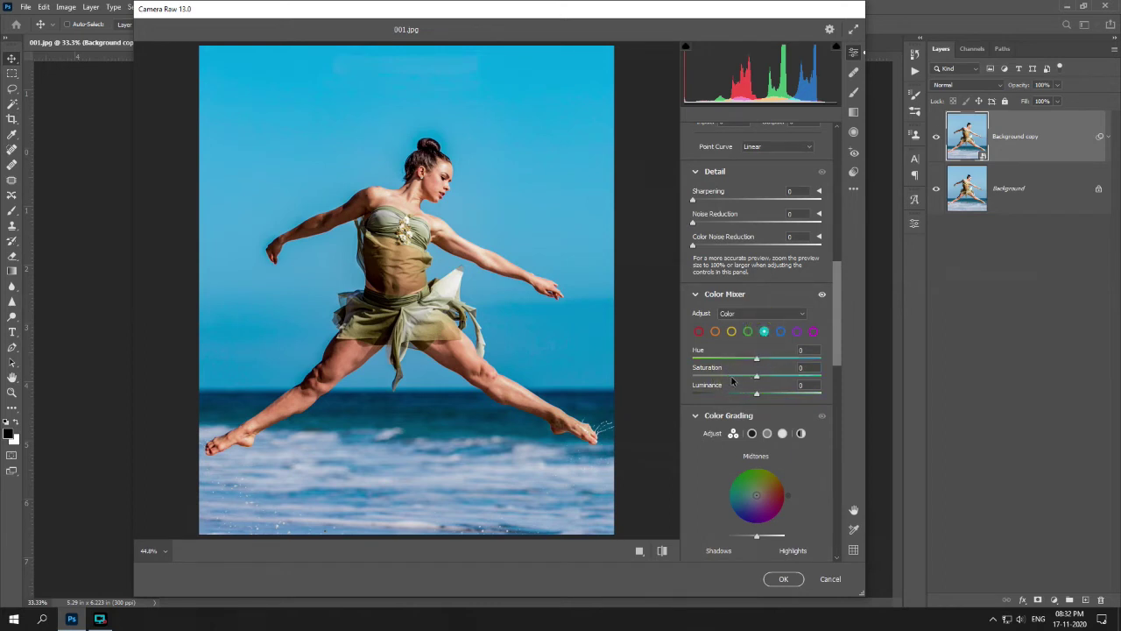
{"action": "left_click", "coordinate": [725, 376]}
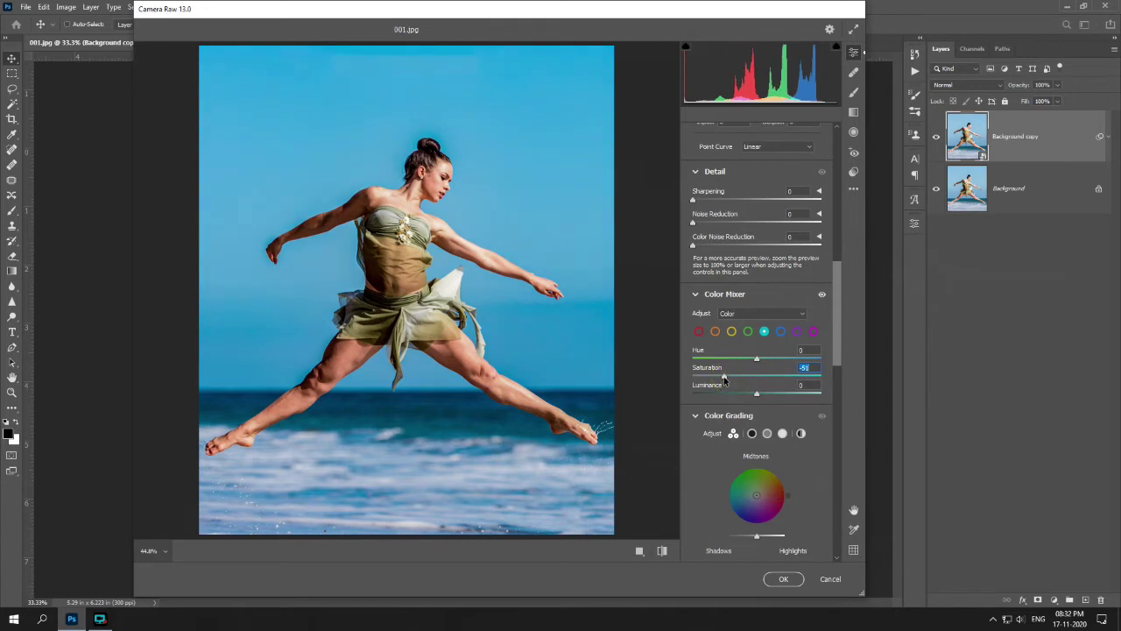
{"action": "left_click", "coordinate": [725, 358]}
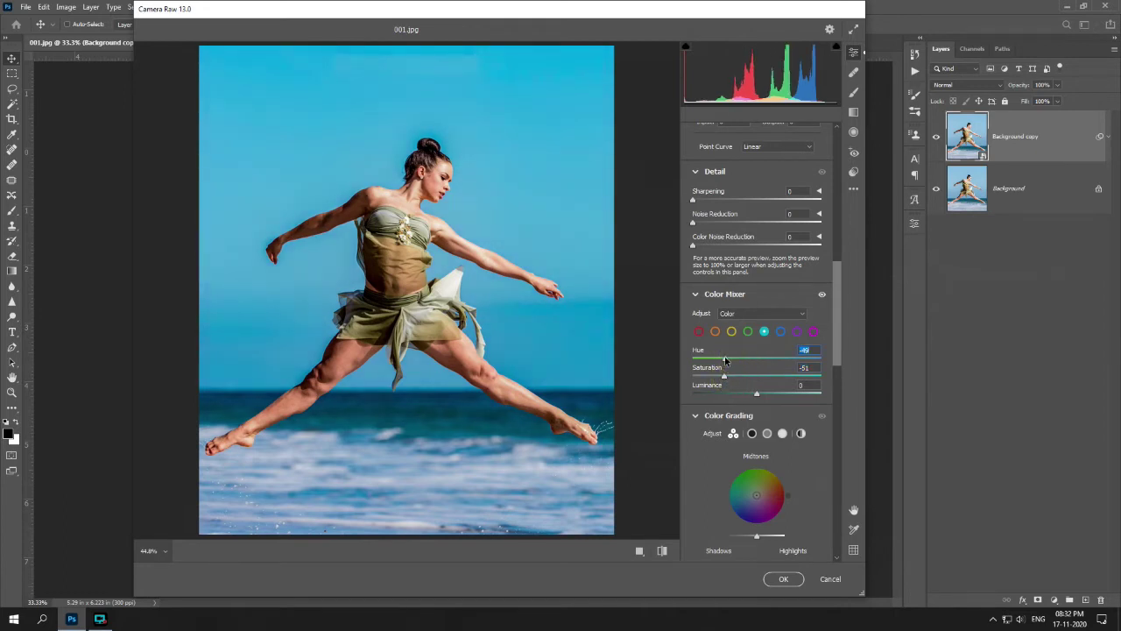
Set the blues' hue to -44, saturation to -21 and luminance to +12 in the Color Mixer.
{"action": "left_click", "coordinate": [780, 331]}
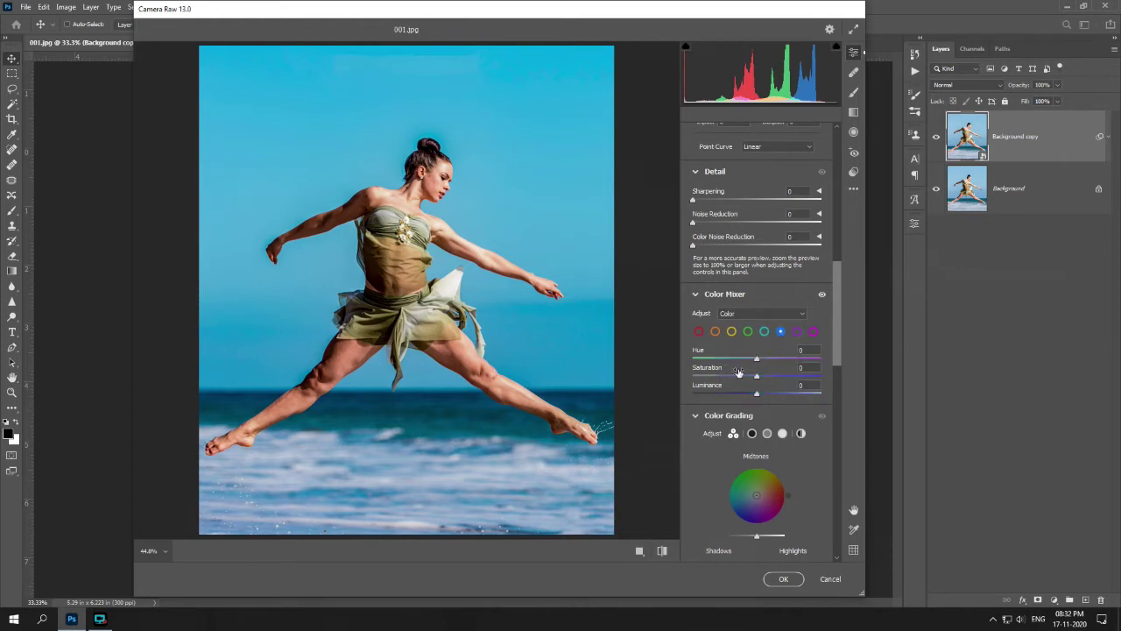
{"action": "left_click", "coordinate": [735, 359]}
{"action": "left_click_drag", "start_coordinate": [733, 361], "coordinate": [728, 362]}
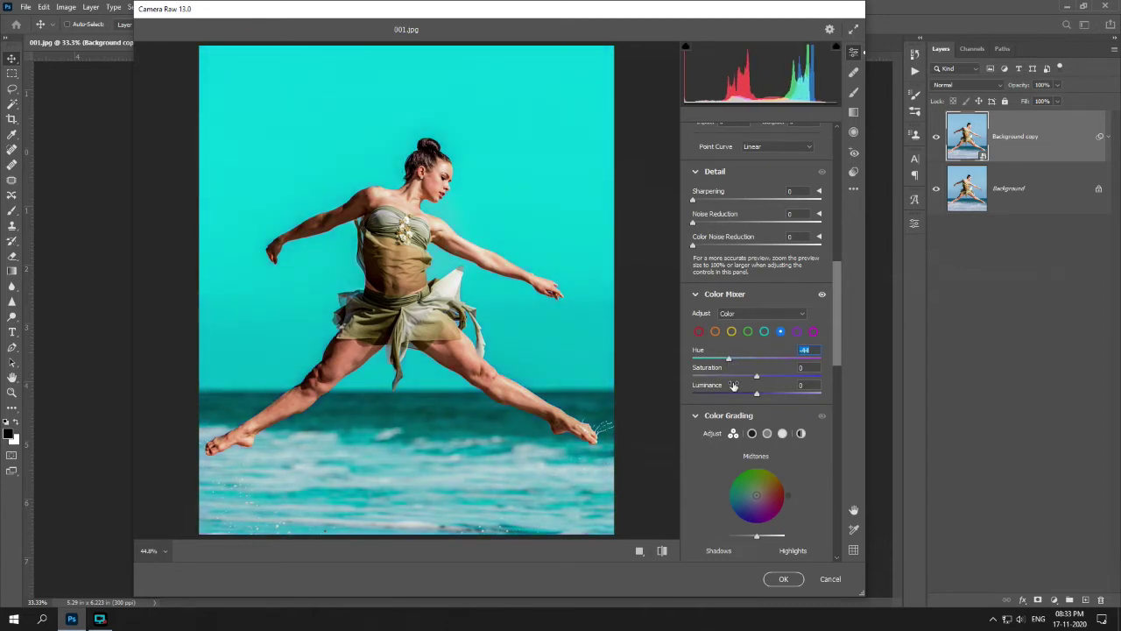
{"action": "left_click", "coordinate": [733, 377]}
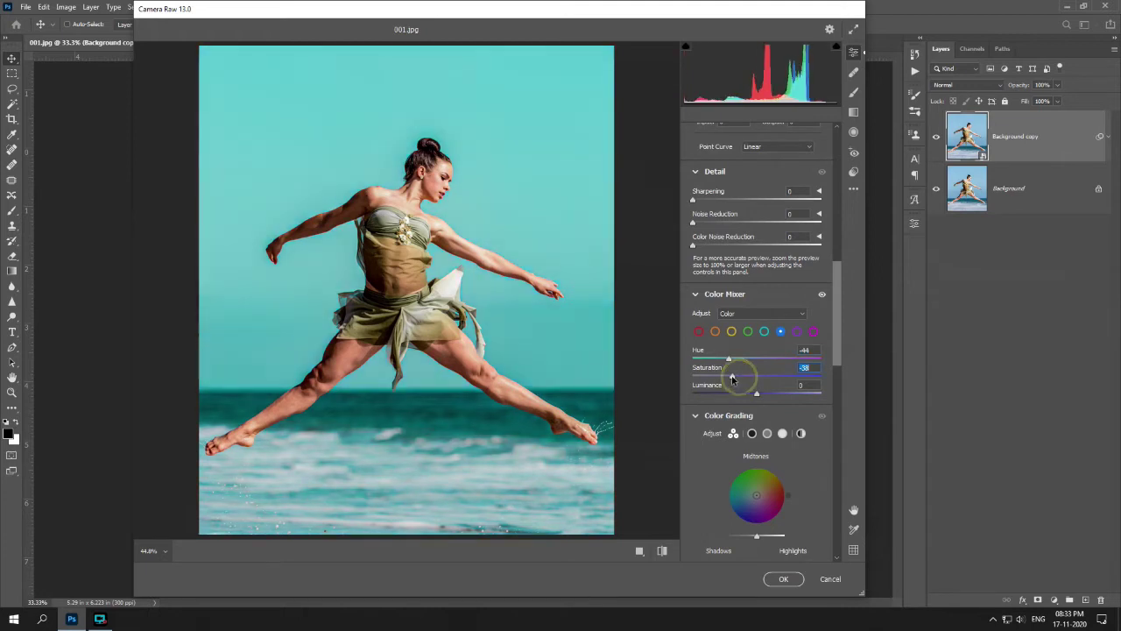
{"action": "left_click_drag", "start_coordinate": [731, 377], "coordinate": [767, 396]}
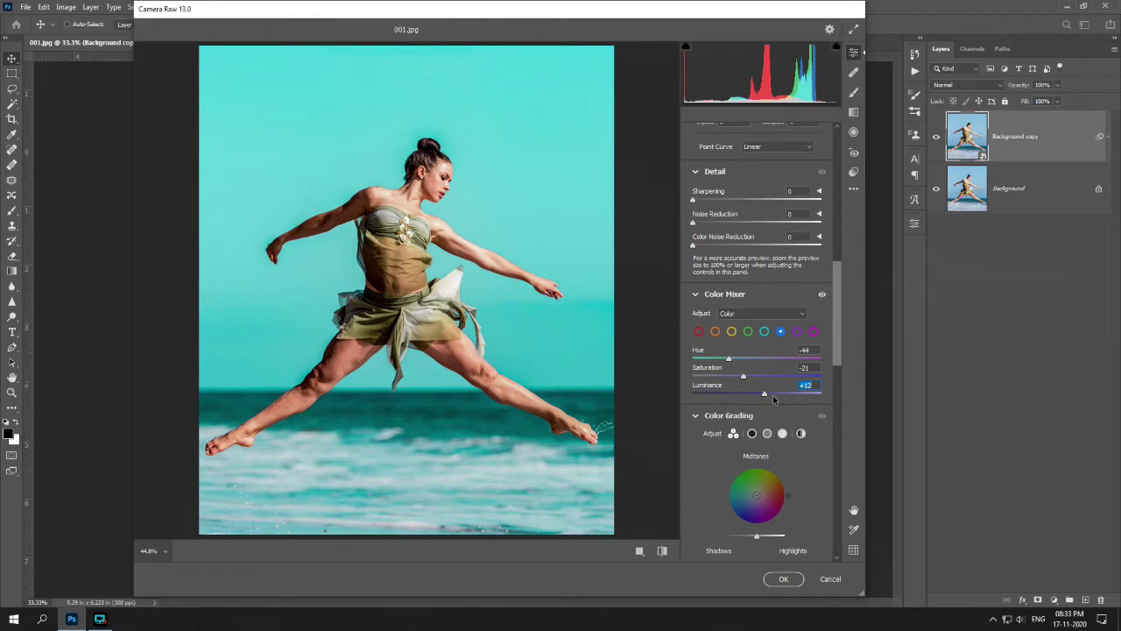
Apply a Global color grade with saturation 20 and hue 200.
{"action": "left_click_drag", "start_coordinate": [832, 317], "coordinate": [832, 360]}
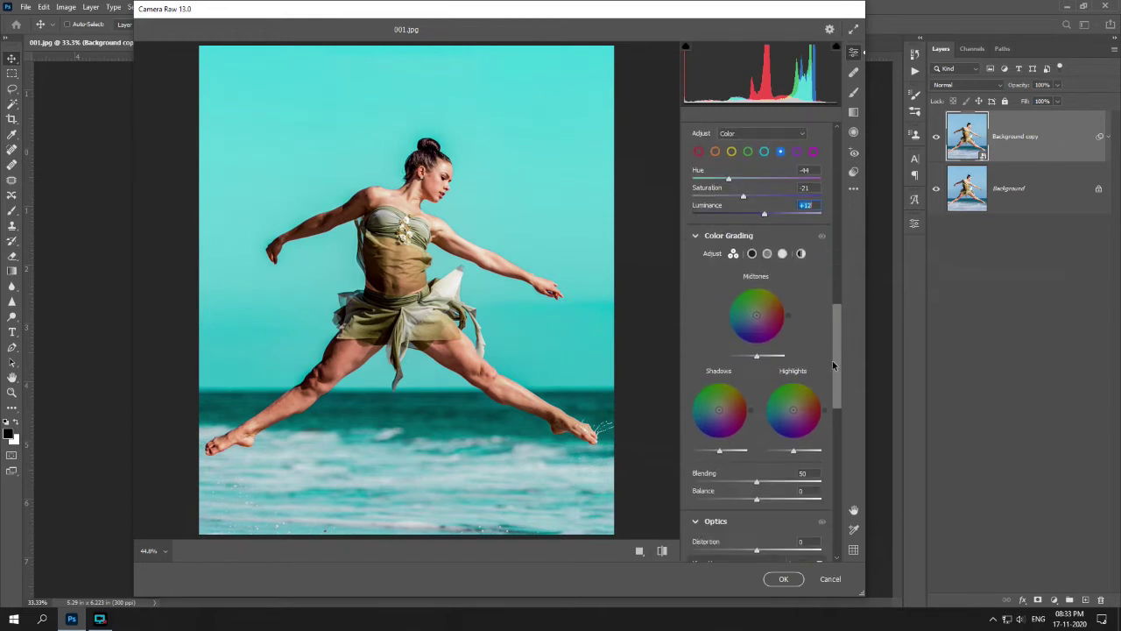
{"action": "left_click", "coordinate": [801, 254]}
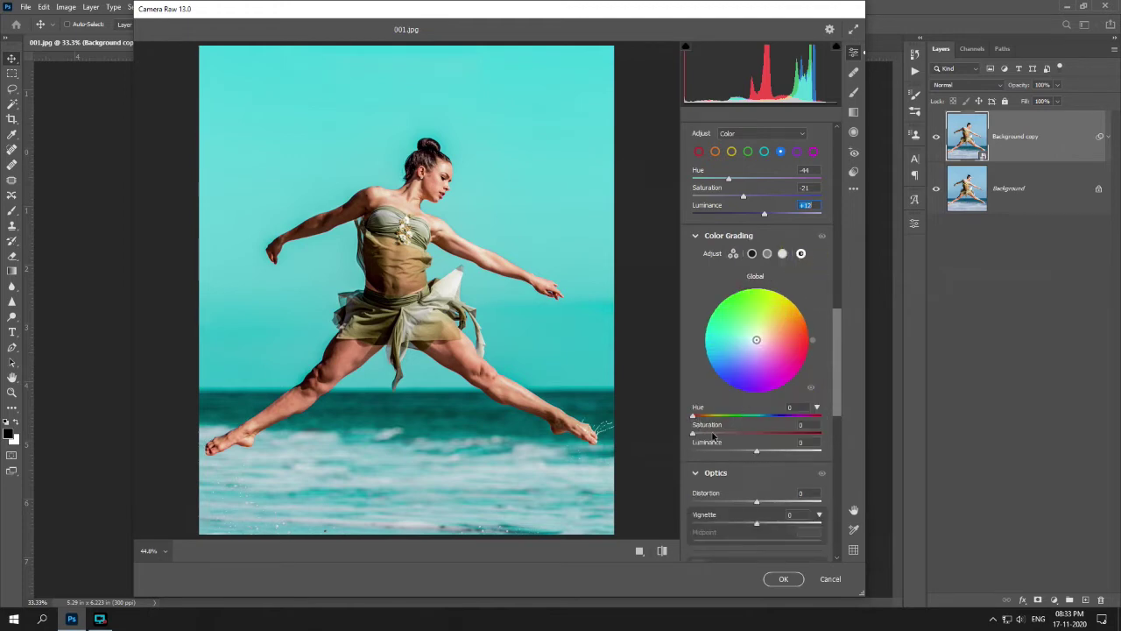
{"action": "left_click_drag", "start_coordinate": [694, 435], "coordinate": [720, 438]}
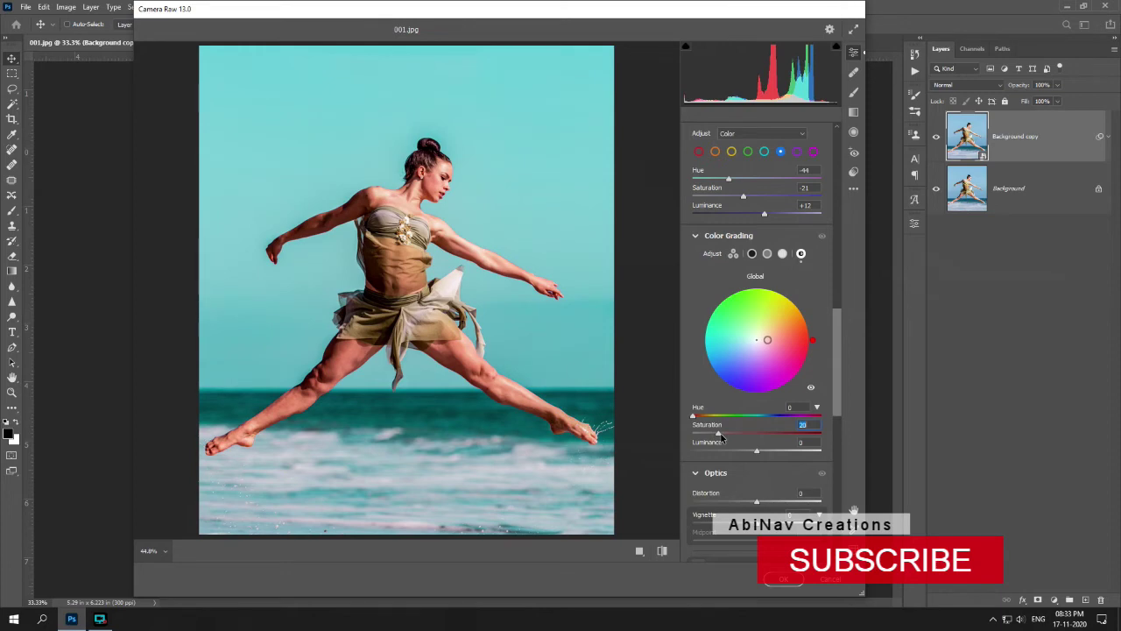
{"action": "left_click_drag", "start_coordinate": [704, 417], "coordinate": [775, 425]}
{"action": "left_click_drag", "start_coordinate": [777, 417], "coordinate": [763, 418]}
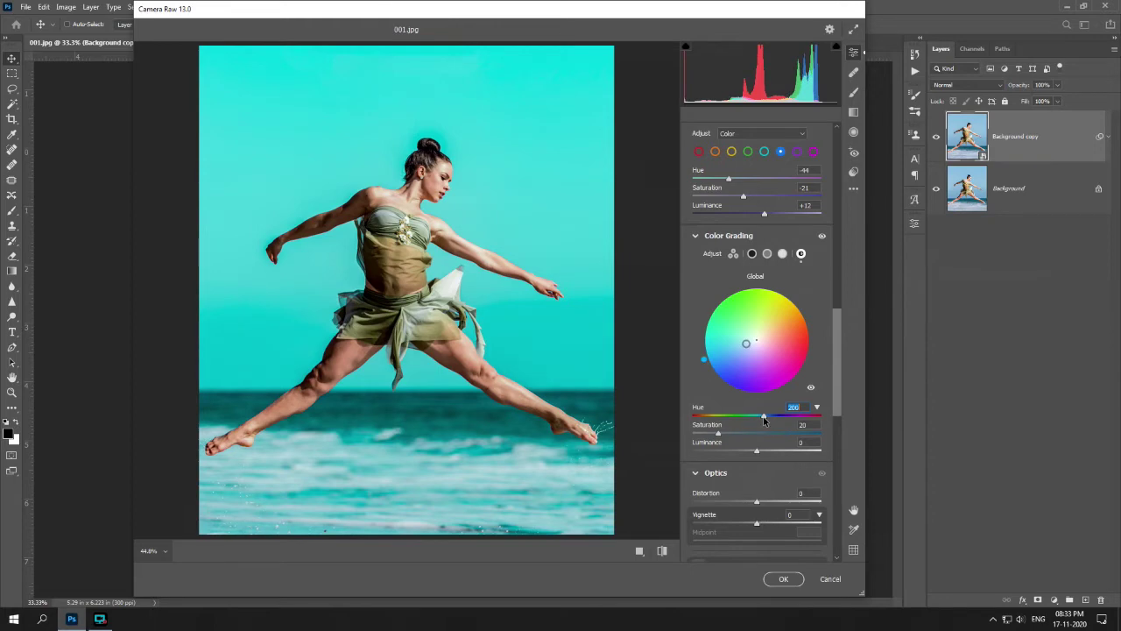
Fine-tune the Global grading hue to 201, and set the Green Primary calibration to hue +52 and saturation +42.
{"action": "left_click_drag", "start_coordinate": [763, 418], "coordinate": [765, 419]}
{"action": "left_click_drag", "start_coordinate": [834, 350], "coordinate": [815, 498]}
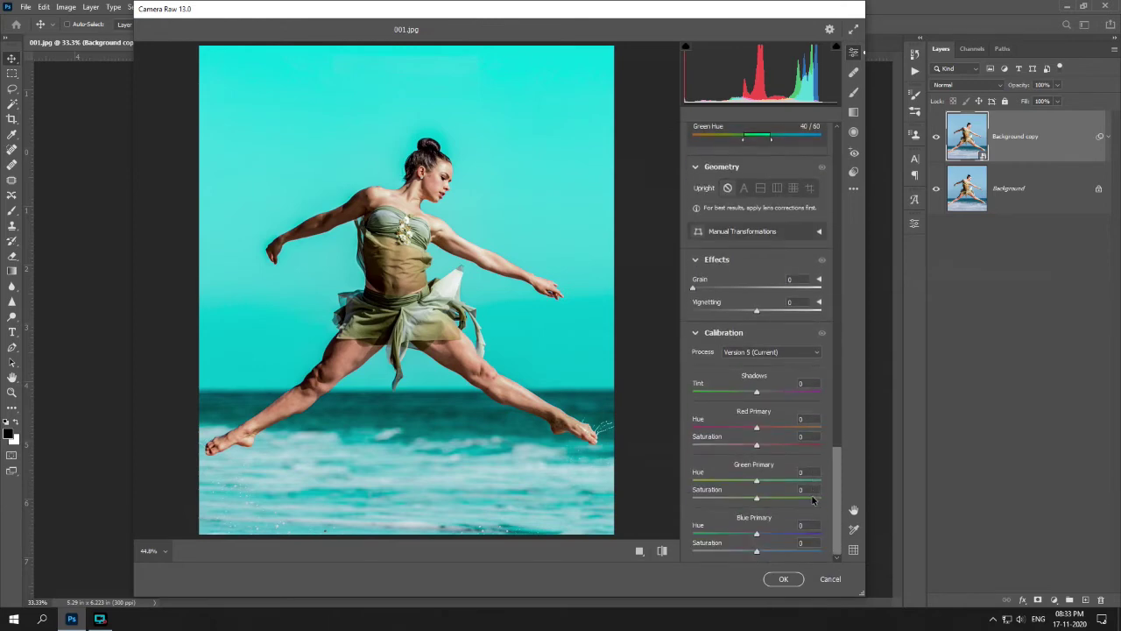
{"action": "mouse_move", "coordinate": [785, 481]}
{"action": "left_mouse_down"}
{"action": "mouse_move", "coordinate": [769, 499]}
{"action": "mouse_move", "coordinate": [781, 500]}
{"action": "left_mouse_up"}
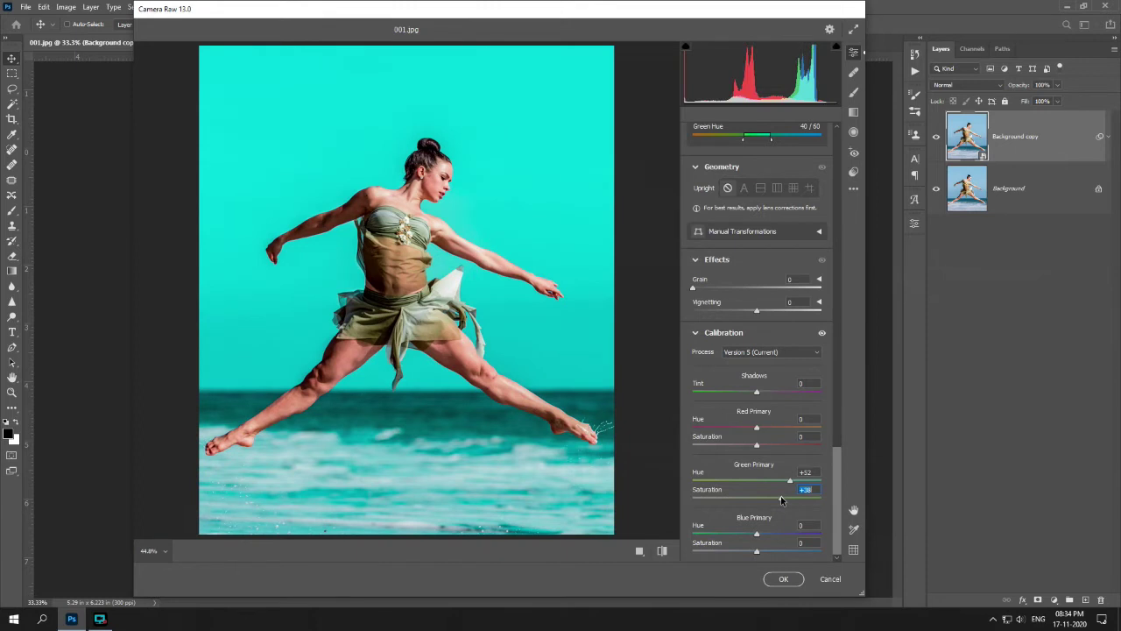
{"action": "left_click_drag", "start_coordinate": [783, 500], "coordinate": [785, 499]}
Set the Red Primary calibration hue to +16 and the Blue Primary to saturation +33 and hue -28.
{"action": "left_click_drag", "start_coordinate": [758, 429], "coordinate": [767, 431]}
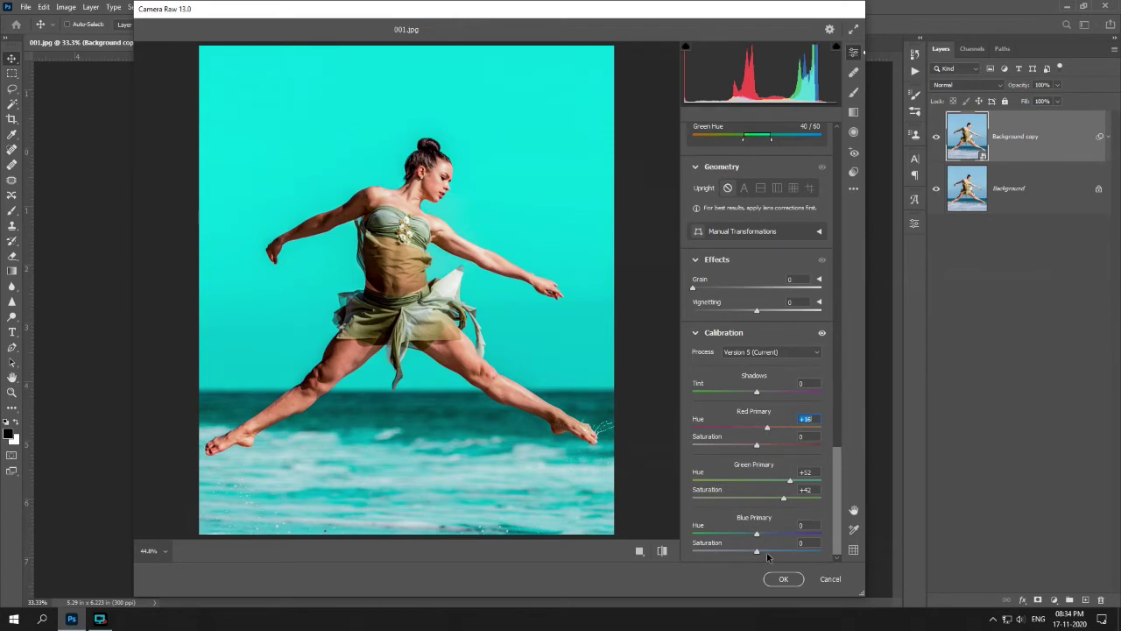
{"action": "left_click_drag", "start_coordinate": [770, 551], "coordinate": [778, 553]}
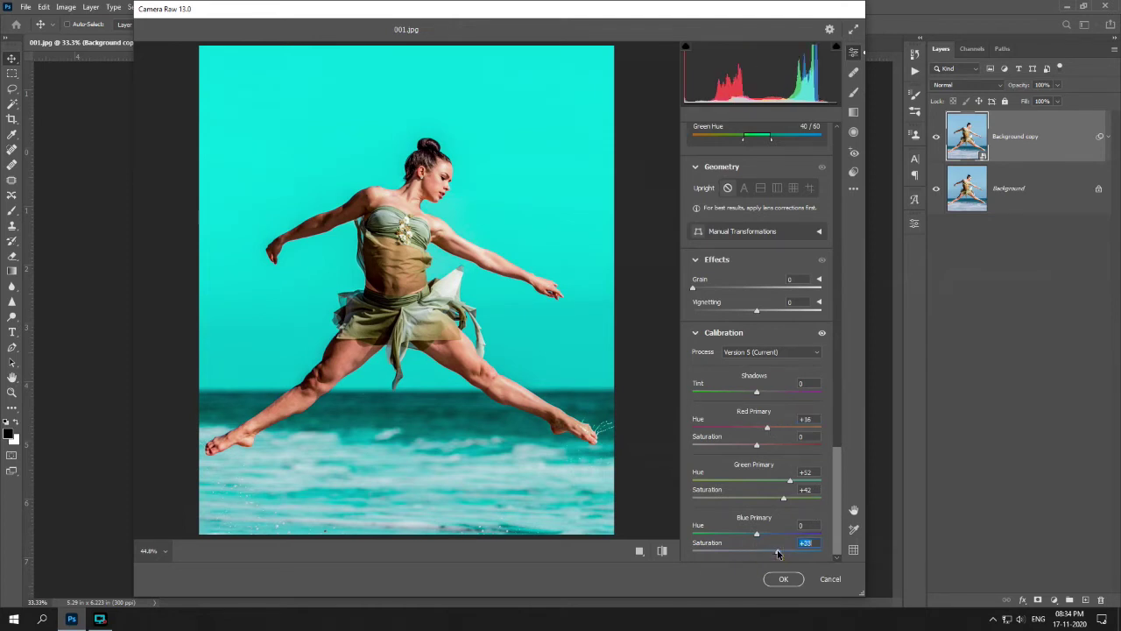
{"action": "left_click_drag", "start_coordinate": [756, 533], "coordinate": [733, 537]}
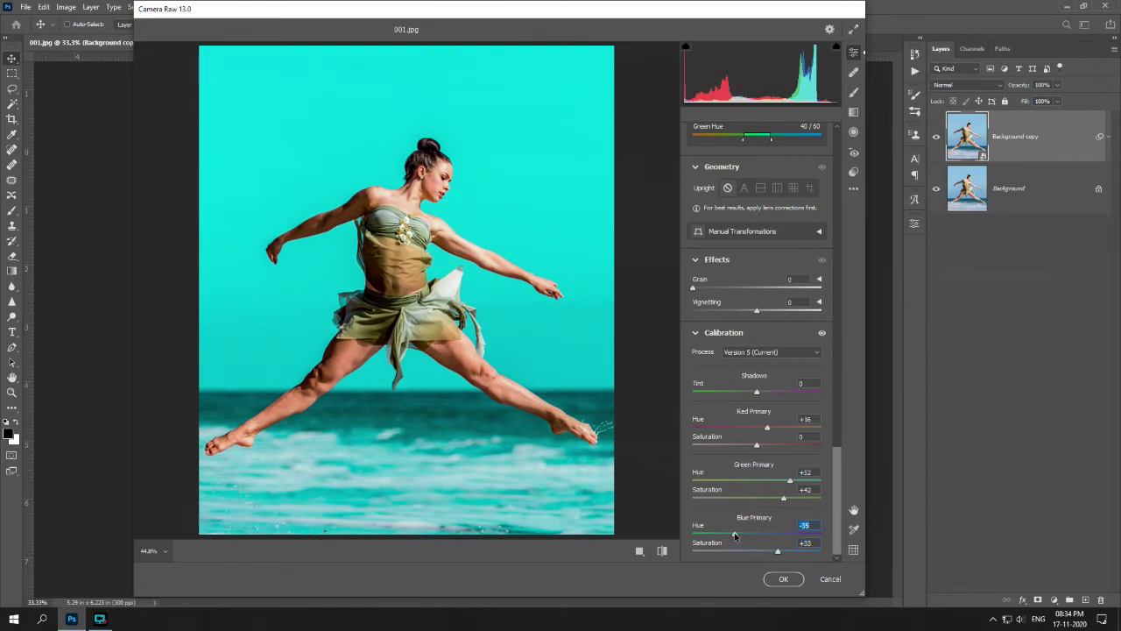
{"action": "left_click_drag", "start_coordinate": [735, 537], "coordinate": [739, 538]}
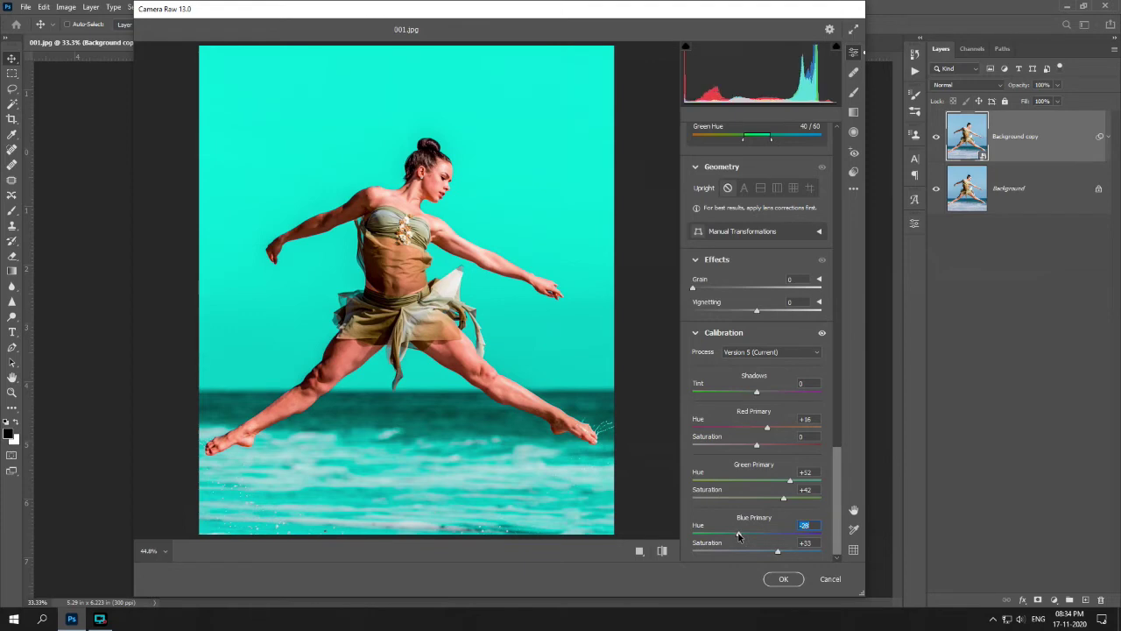
Reduce the oranges' saturation to -41 in the Color Mixer.
{"action": "left_click_drag", "start_coordinate": [839, 496], "coordinate": [834, 296]}
{"action": "left_click", "coordinate": [714, 377]}
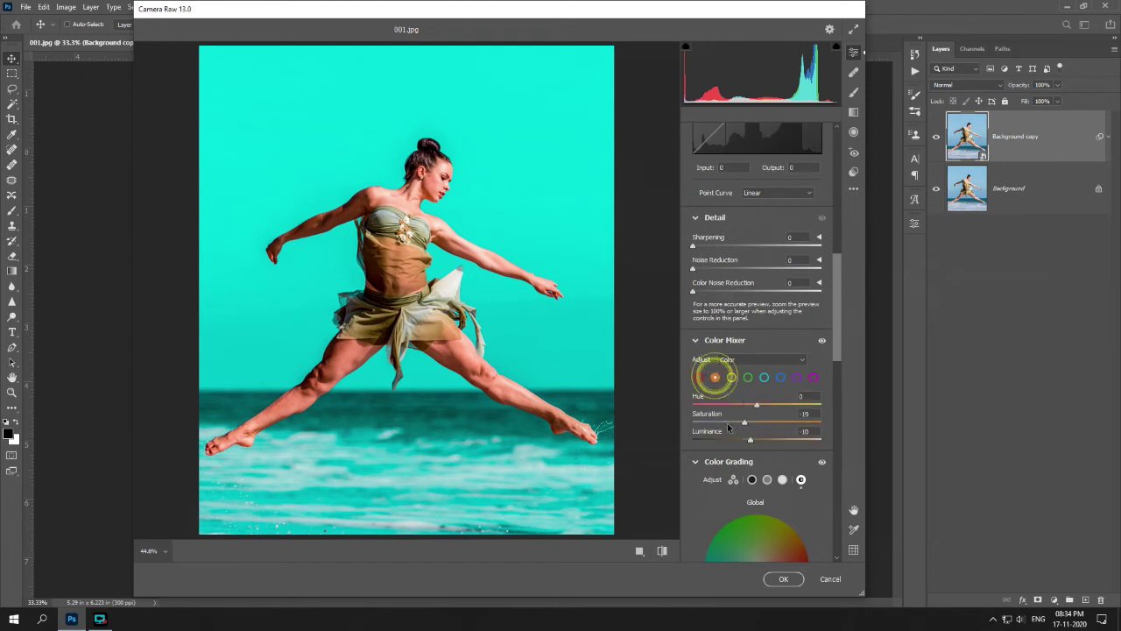
{"action": "left_click_drag", "start_coordinate": [736, 426], "coordinate": [729, 424]}
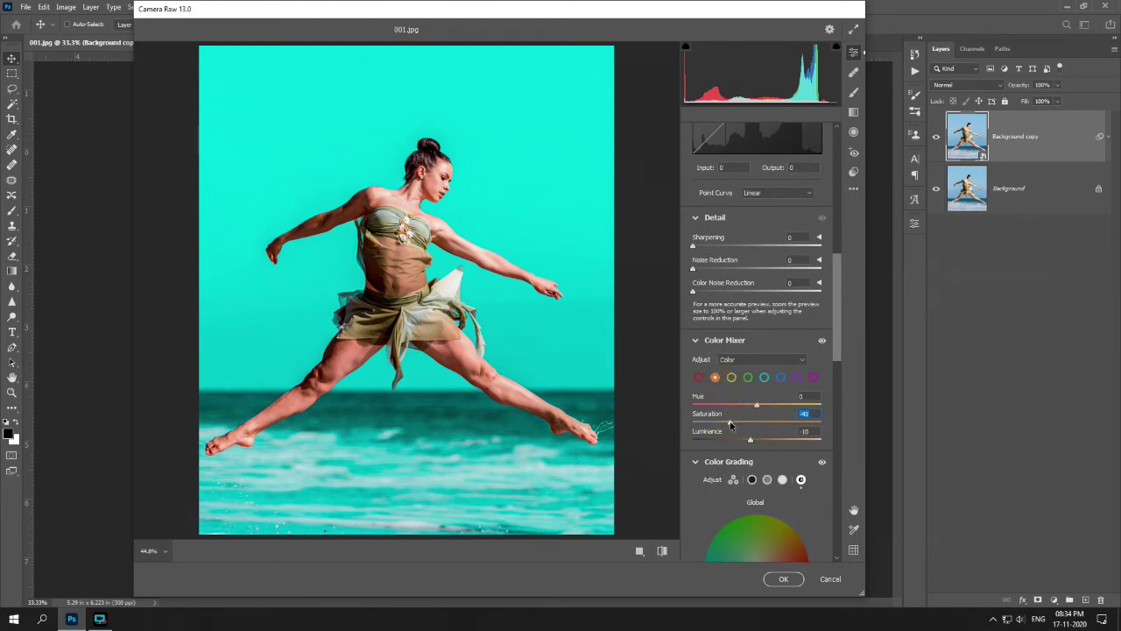
{"action": "left_click", "coordinate": [747, 445]}
Darken the photo's corners with an Optics vignette of -100 and a midpoint of 39.
{"action": "left_click_drag", "start_coordinate": [838, 325], "coordinate": [824, 433]}
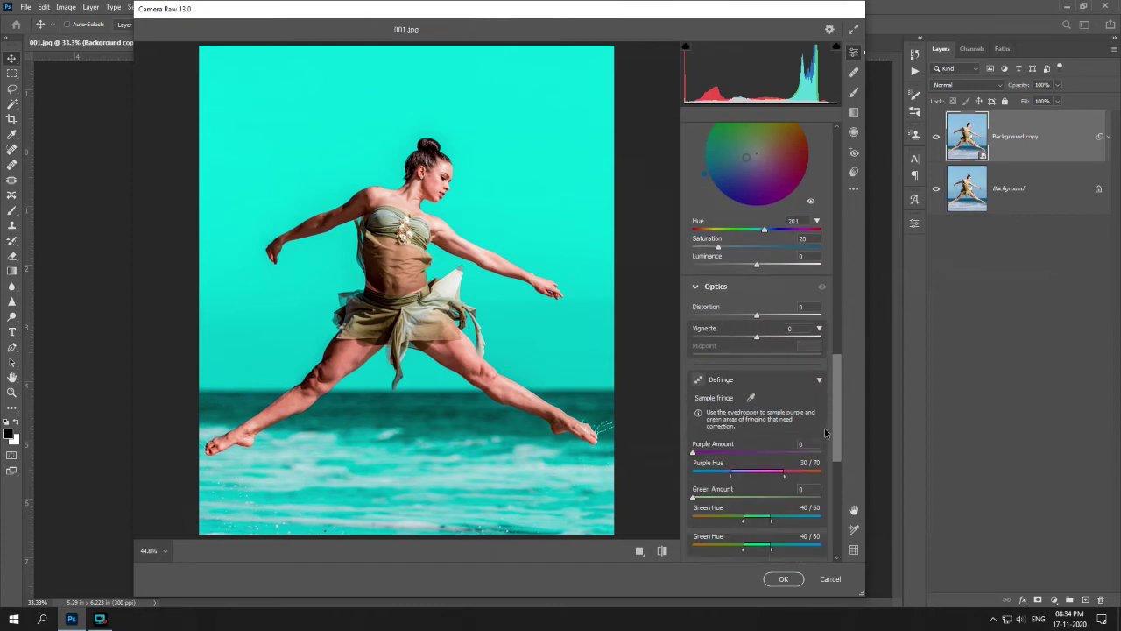
{"action": "scroll", "coordinate": [824, 433], "scroll_direction": "down", "scroll_amount": 1}
{"action": "left_click_drag", "start_coordinate": [750, 306], "coordinate": [692, 308]}
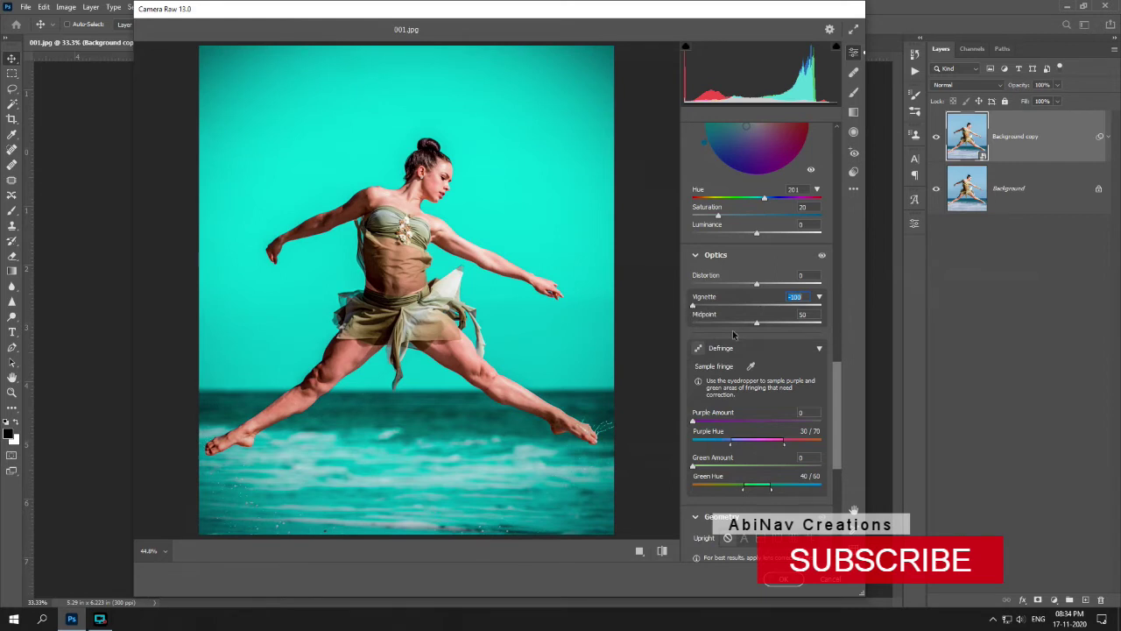
{"action": "left_click_drag", "start_coordinate": [747, 325], "coordinate": [743, 326]}
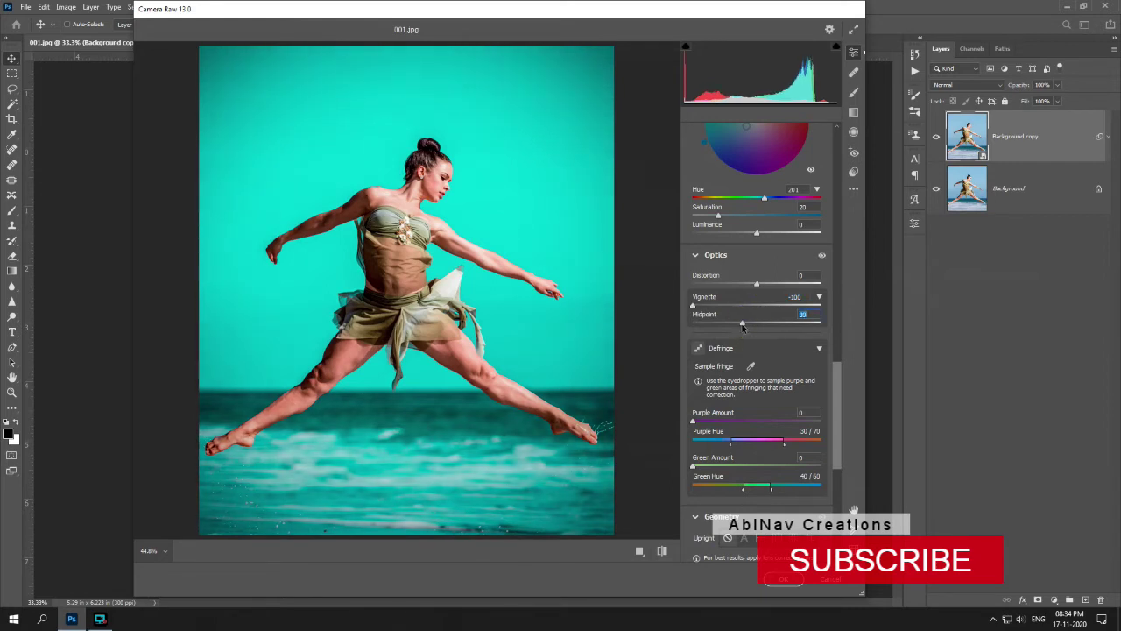
Warm the white balance by setting the temperature to +6.
{"action": "left_click_drag", "start_coordinate": [839, 417], "coordinate": [834, 172]}
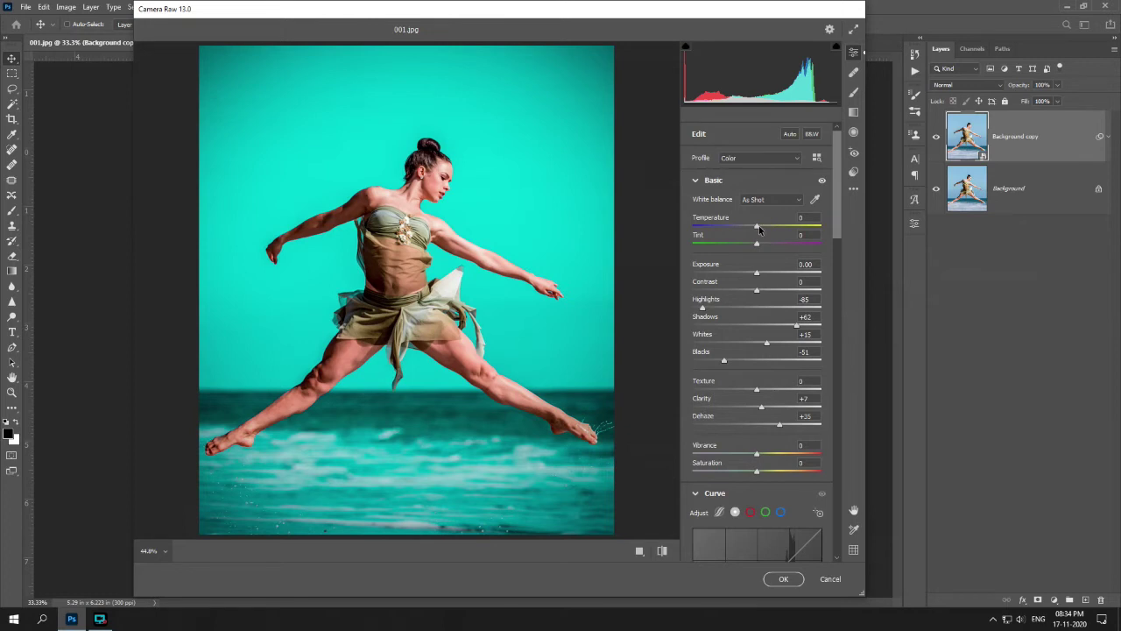
{"action": "left_click_drag", "start_coordinate": [759, 228], "coordinate": [767, 227]}
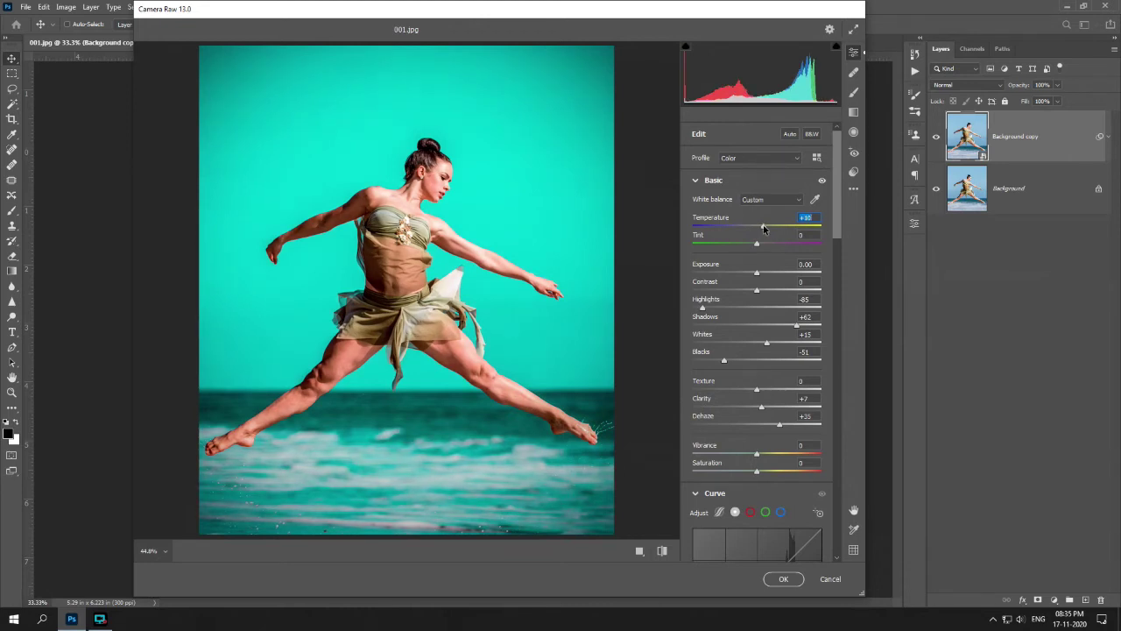
{"action": "key", "text": "Down"}
{"action": "key", "text": "Down"}
{"action": "key", "text": "Down"}
{"action": "key", "text": "Down"}
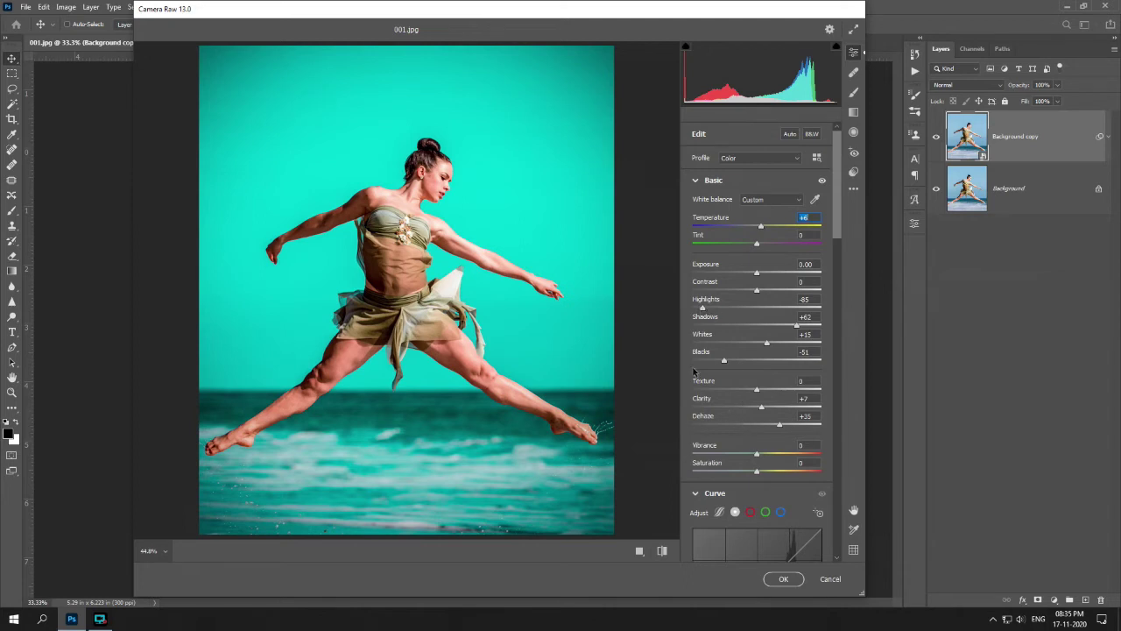
Lower the highlights slightly and apply the Camera Raw Filter to the smart object layer.
{"action": "left_click", "coordinate": [701, 307]}
{"action": "key", "text": "Down"}
{"action": "key", "text": "Down"}
{"action": "left_click", "coordinate": [784, 579]}
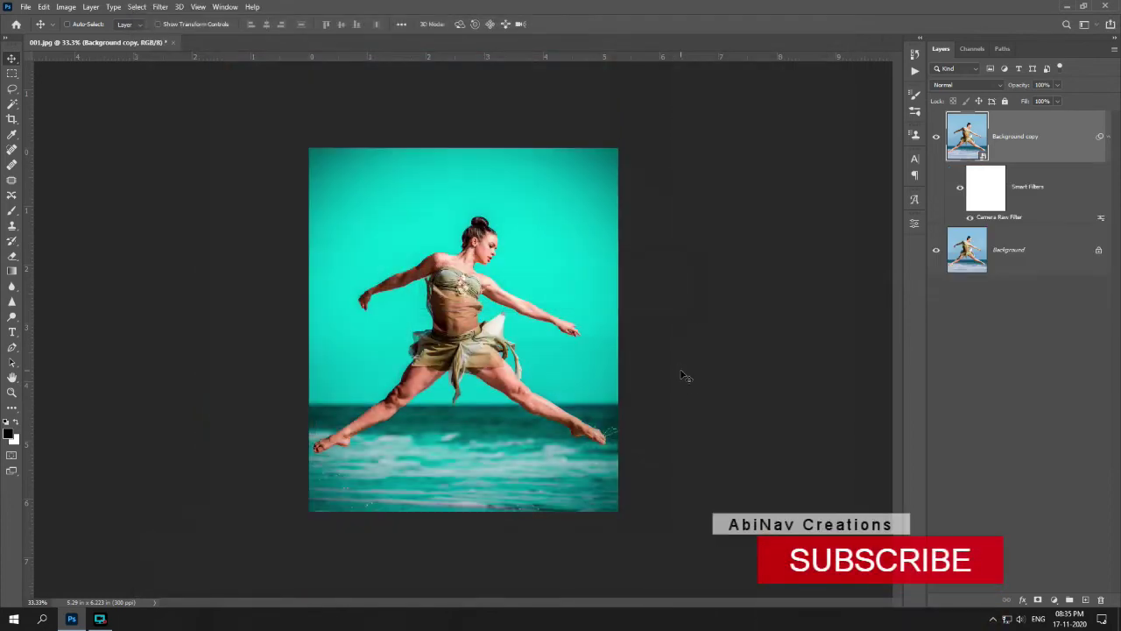
Add a Hue/Saturation adjustment layer and set its Cyans to saturation -36 and lightness +24.
{"action": "key", "text": "ctrl+plus"}
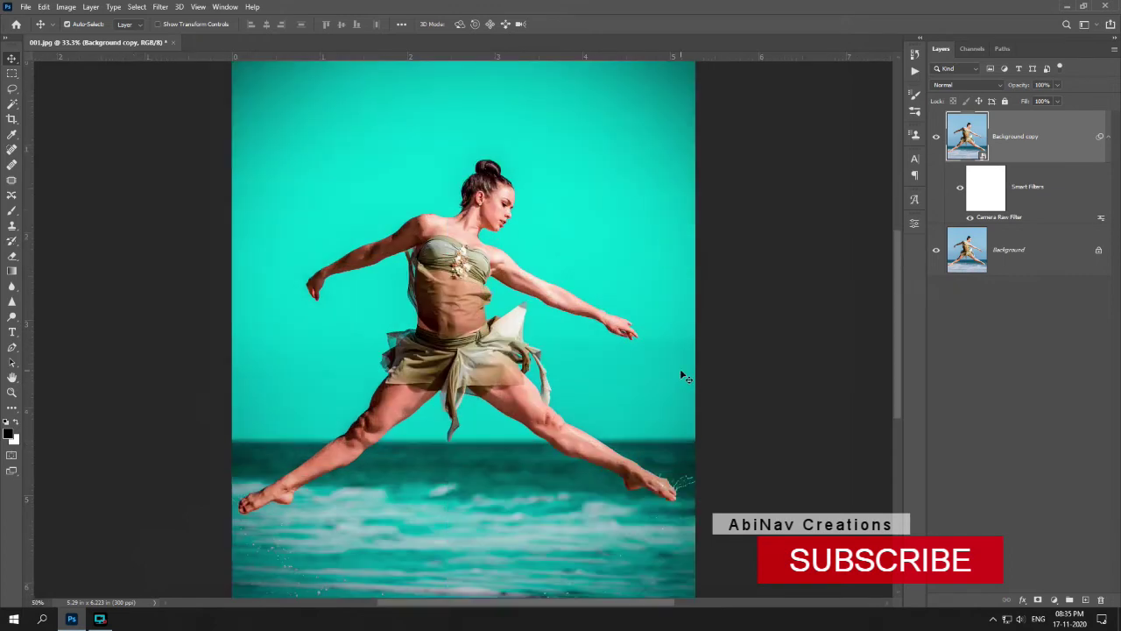
{"action": "key", "text": "ctrl+minus"}
{"action": "key", "text": "ctrl+plus"}
{"action": "left_click", "coordinate": [1053, 599]}
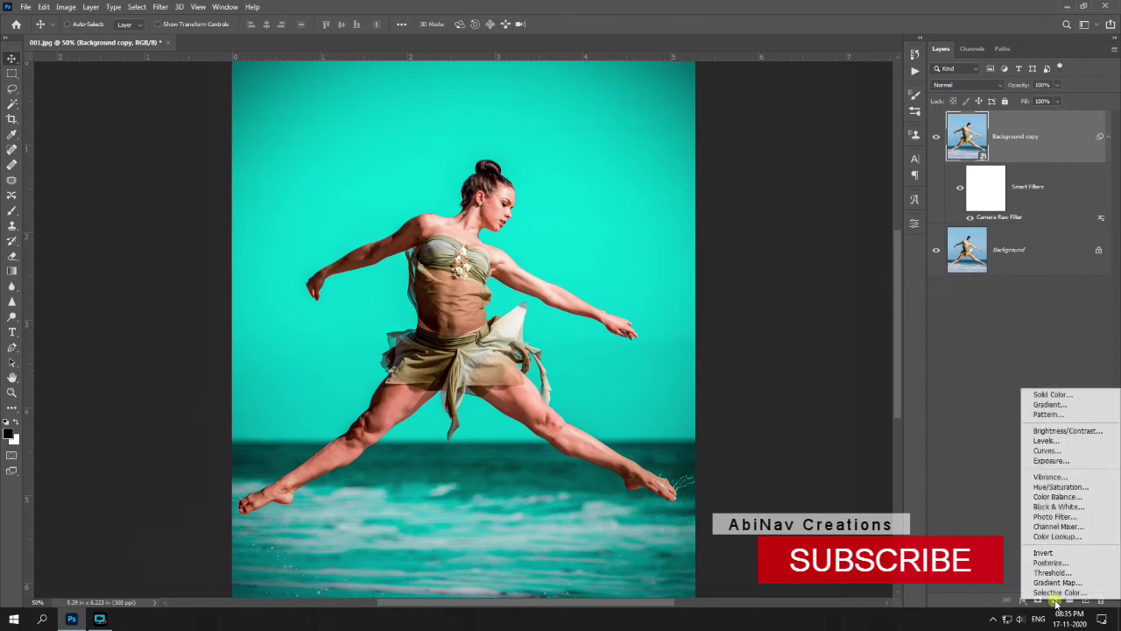
{"action": "left_click", "coordinate": [1059, 487]}
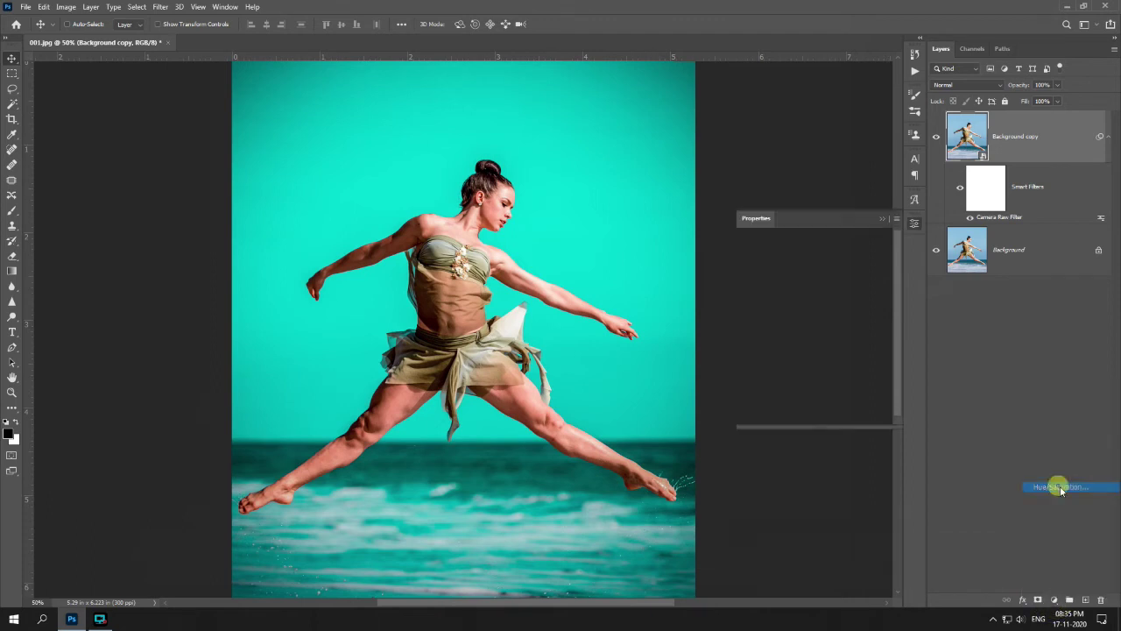
{"action": "left_click", "coordinate": [796, 274]}
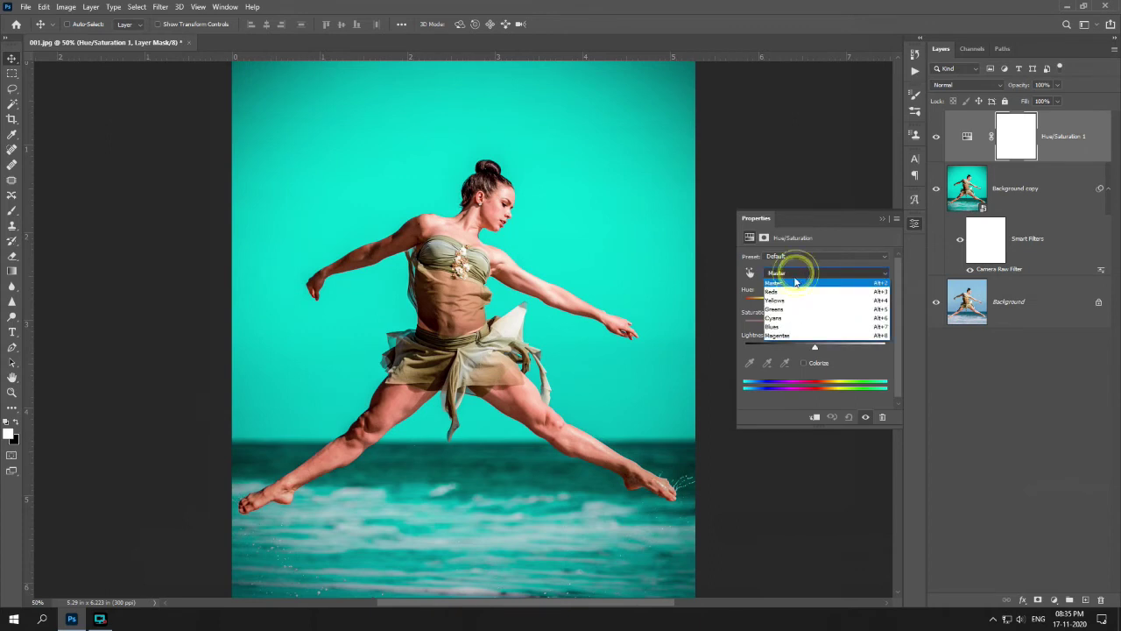
{"action": "left_click", "coordinate": [777, 317]}
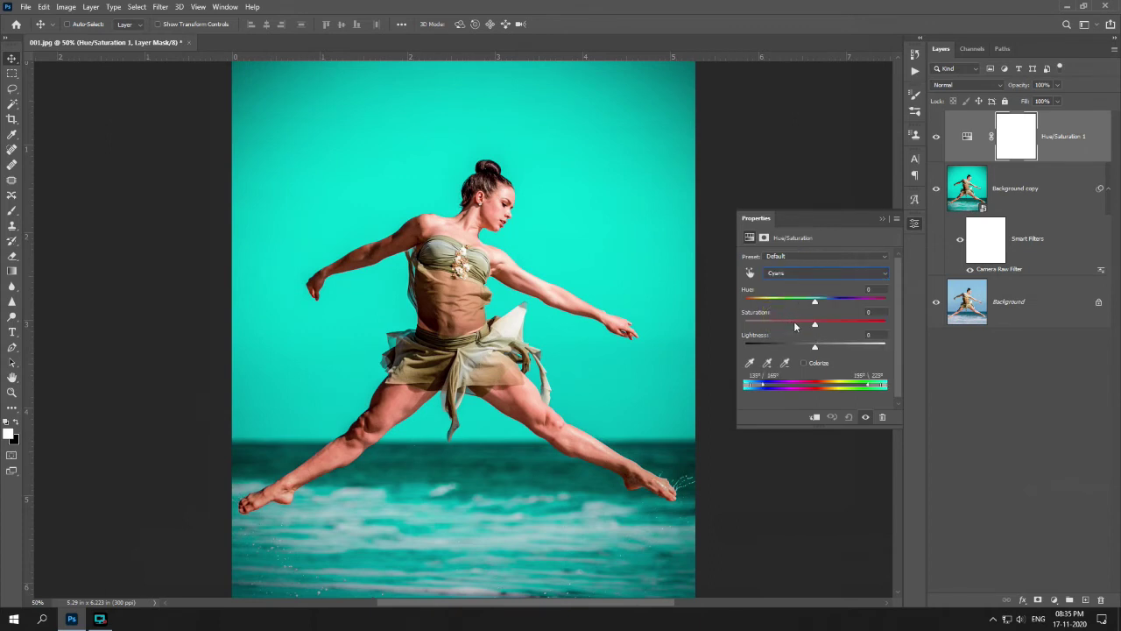
{"action": "left_click_drag", "start_coordinate": [793, 326], "coordinate": [790, 327]}
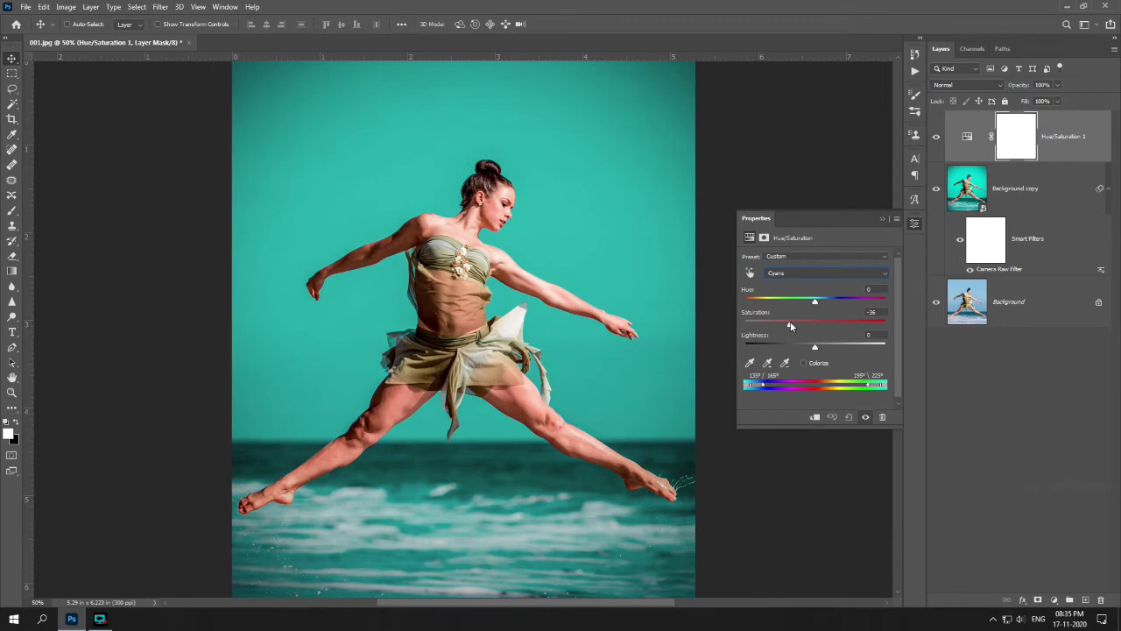
{"action": "left_click_drag", "start_coordinate": [825, 347], "coordinate": [832, 349]}
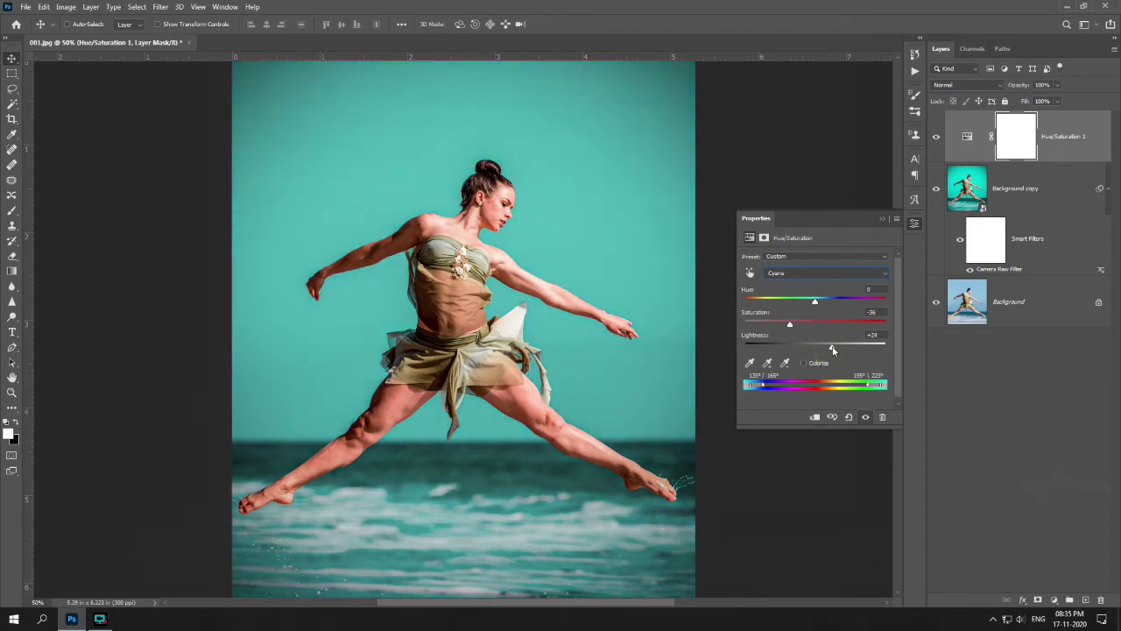
{"action": "left_click", "coordinate": [881, 216]}
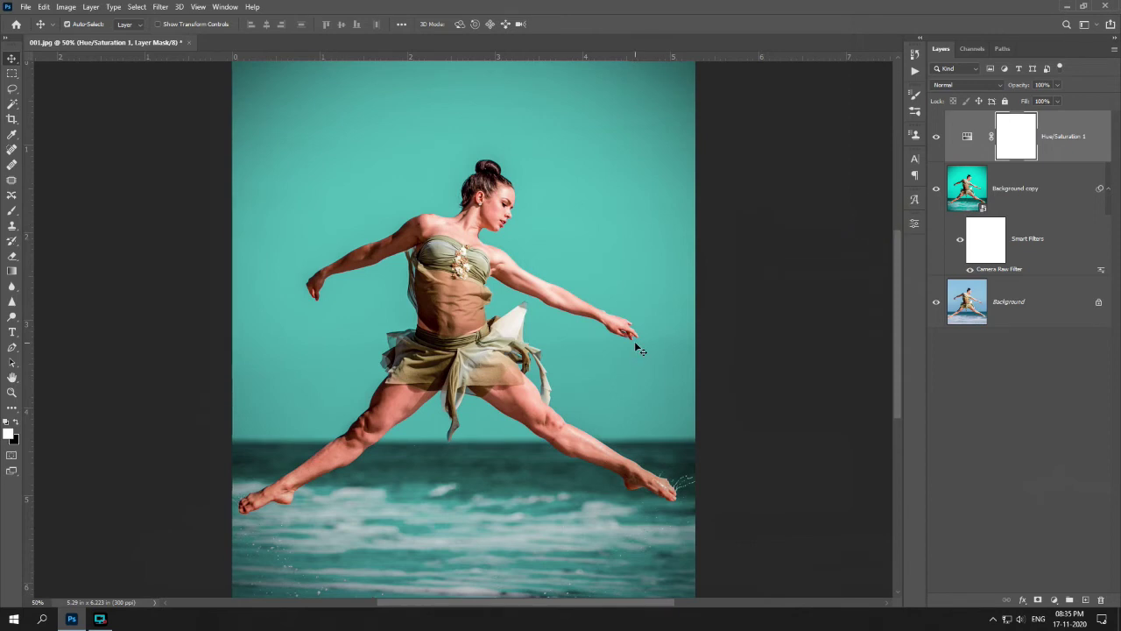
Add a Curves adjustment layer, anchor the RGB curve in the shadows and raise its black point for a faded look.
{"action": "key", "text": "ctrl+Home"}
{"action": "key", "text": "ctrl+0"}
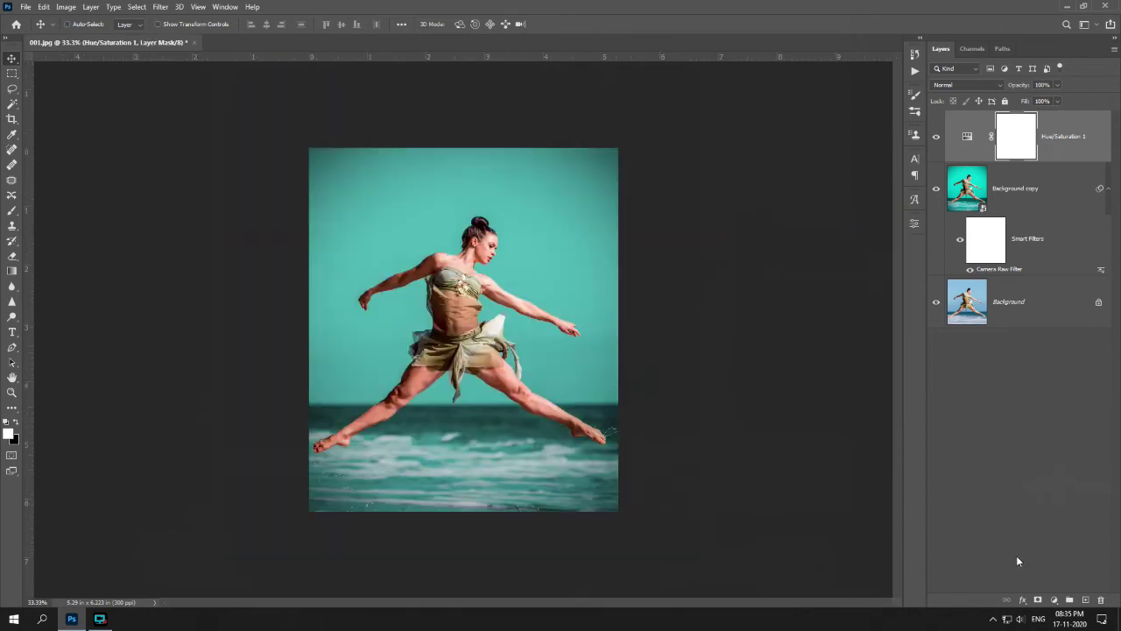
{"action": "left_click", "coordinate": [1054, 601]}
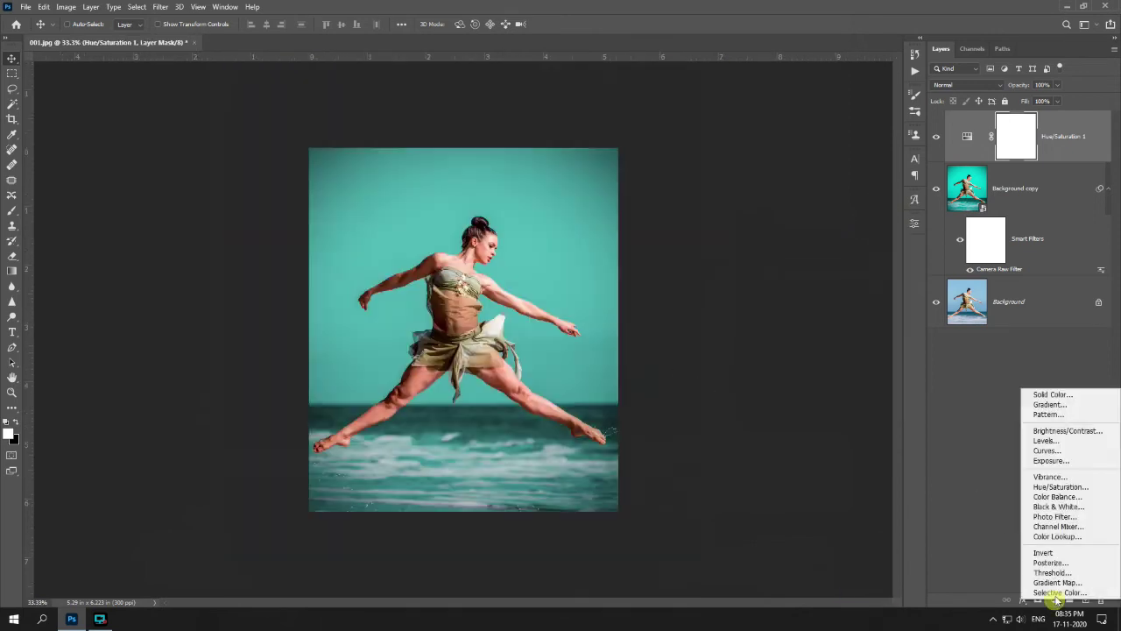
{"action": "left_click", "coordinate": [1042, 452]}
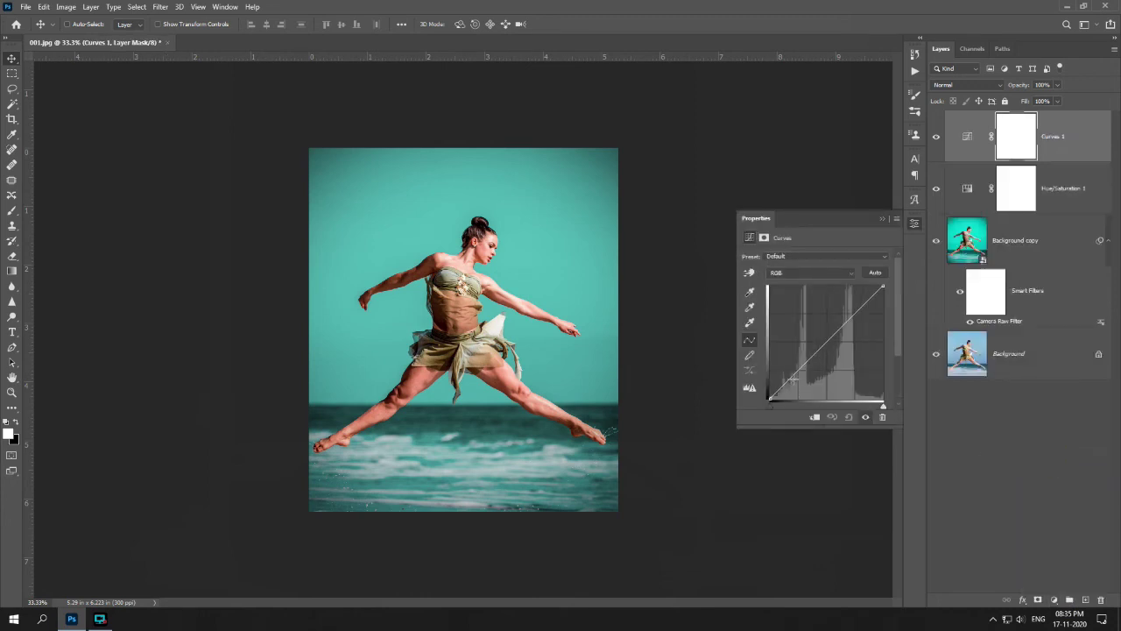
{"action": "left_click", "coordinate": [792, 375]}
{"action": "left_click_drag", "start_coordinate": [769, 397], "coordinate": [770, 383]}
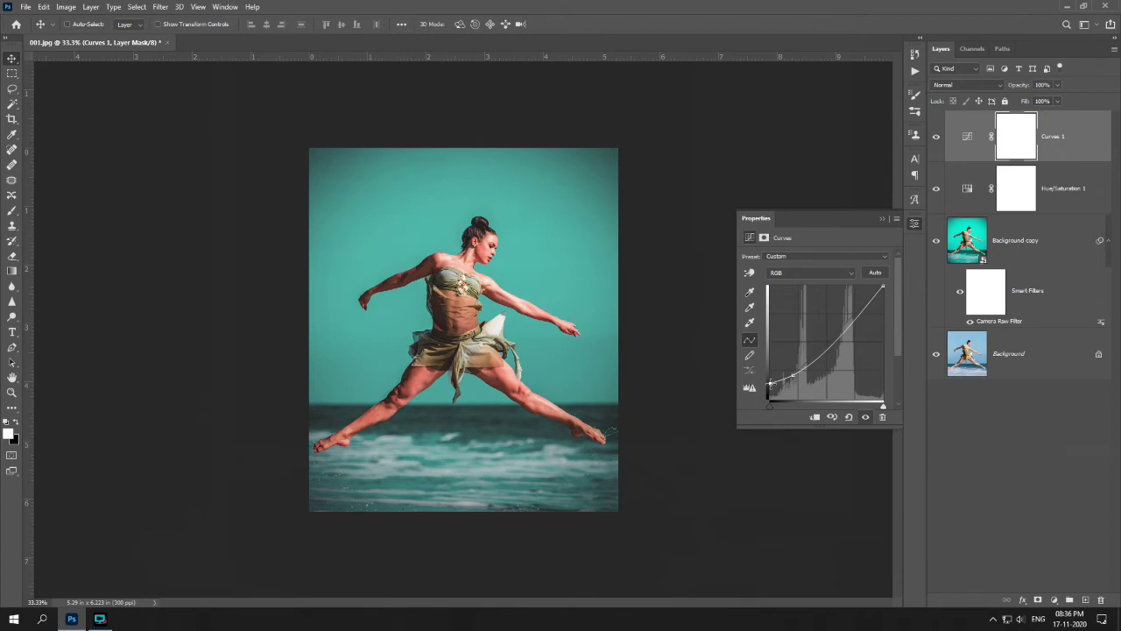
{"action": "left_click", "coordinate": [881, 218]}
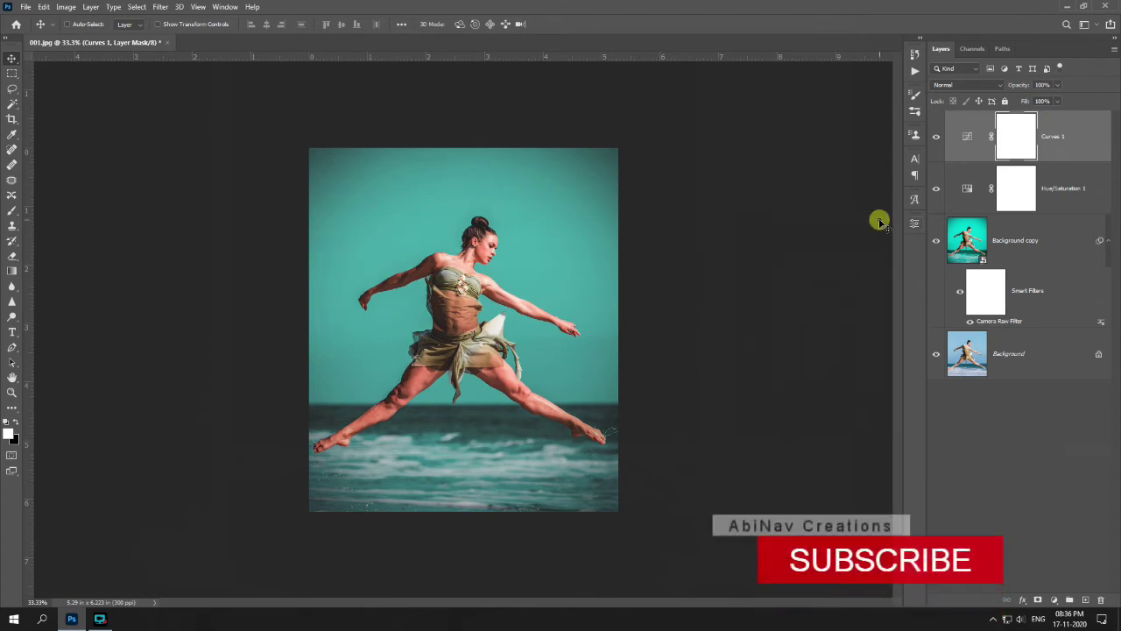
Choose the Brush tool with a black foreground and target the Curves layer mask.
{"action": "left_click", "coordinate": [12, 212]}
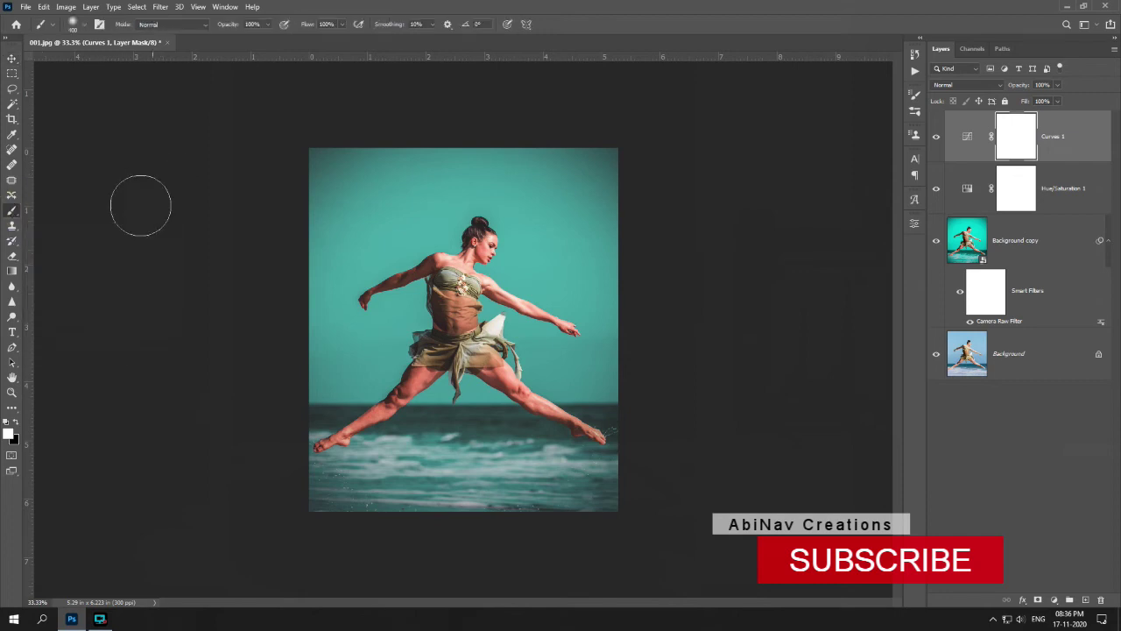
{"action": "left_click", "coordinate": [15, 424]}
{"action": "left_click", "coordinate": [1013, 138]}
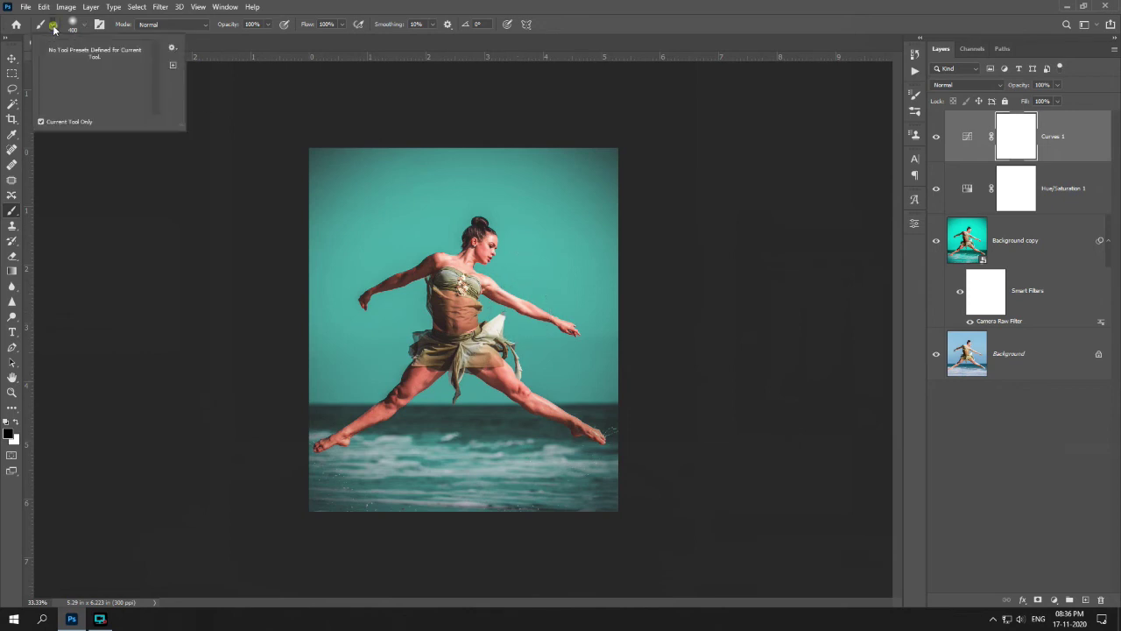
Enlarge the soft brush to 1100 px, keeping its hardness at 0%.
{"action": "left_click", "coordinate": [85, 25]}
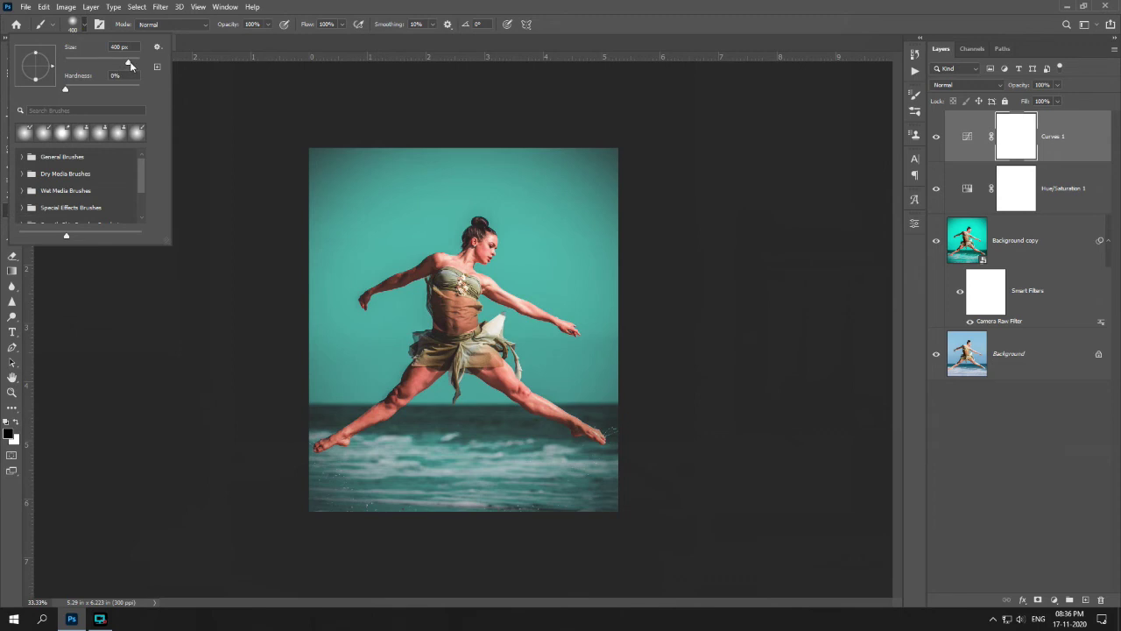
{"action": "left_click_drag", "start_coordinate": [129, 65], "coordinate": [132, 63]}
{"action": "left_click_drag", "start_coordinate": [131, 66], "coordinate": [132, 63]}
{"action": "left_click", "coordinate": [223, 160]}
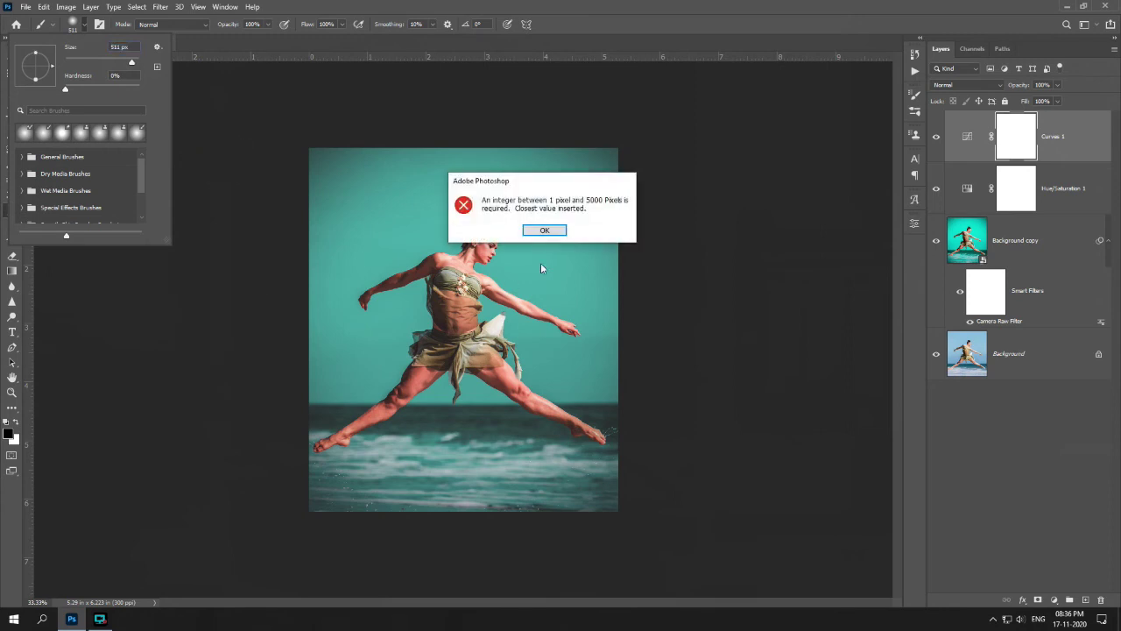
{"action": "left_click", "coordinate": [540, 227]}
{"action": "key", "text": "bracketright"}
{"action": "key", "text": "bracketright"}
{"action": "key", "text": "bracketright"}
{"action": "key", "text": "bracketright"}
{"action": "key", "text": "bracketright"}
{"action": "key", "text": "bracketright"}
{"action": "key", "text": "bracketright"}
{"action": "key", "text": "bracketleft"}
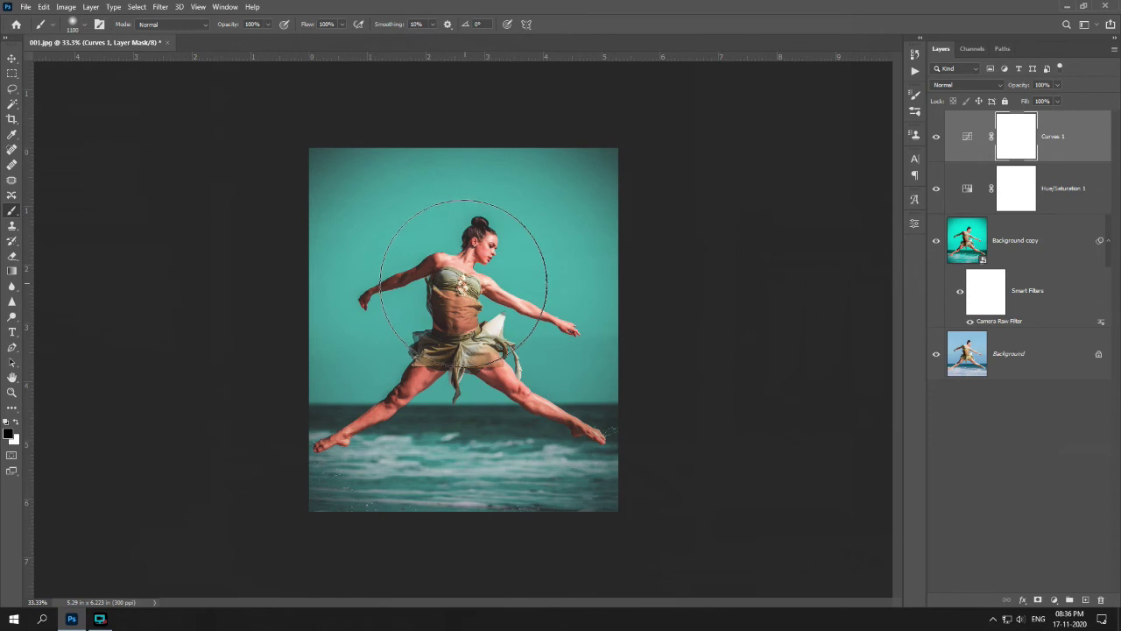
Paint black over the dancer on the Curves mask to limit the fade to the photo's outer areas.
{"action": "left_click_drag", "start_coordinate": [461, 284], "coordinate": [394, 306]}
{"action": "left_click", "coordinate": [470, 274]}
{"action": "mouse_move", "coordinate": [469, 273]}
{"action": "left_mouse_down"}
{"action": "mouse_move", "coordinate": [514, 325]}
{"action": "mouse_move", "coordinate": [424, 412]}
{"action": "mouse_move", "coordinate": [435, 401]}
{"action": "left_mouse_up"}
{"action": "mouse_move", "coordinate": [525, 415]}
{"action": "left_mouse_down"}
{"action": "mouse_move", "coordinate": [465, 380]}
{"action": "mouse_move", "coordinate": [437, 347]}
{"action": "mouse_move", "coordinate": [451, 382]}
{"action": "mouse_move", "coordinate": [469, 324]}
{"action": "mouse_move", "coordinate": [461, 290]}
{"action": "mouse_move", "coordinate": [465, 323]}
{"action": "left_mouse_up"}
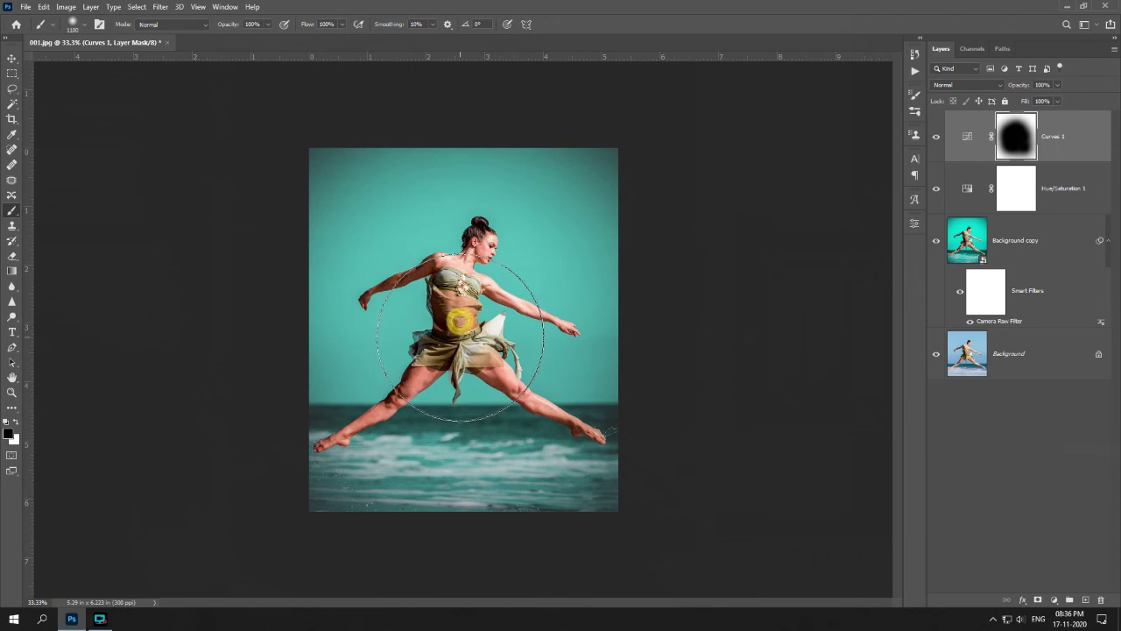
Lower the density of the Curves layer mask to about 75% in its mask properties.
{"action": "right_click", "coordinate": [1015, 138]}
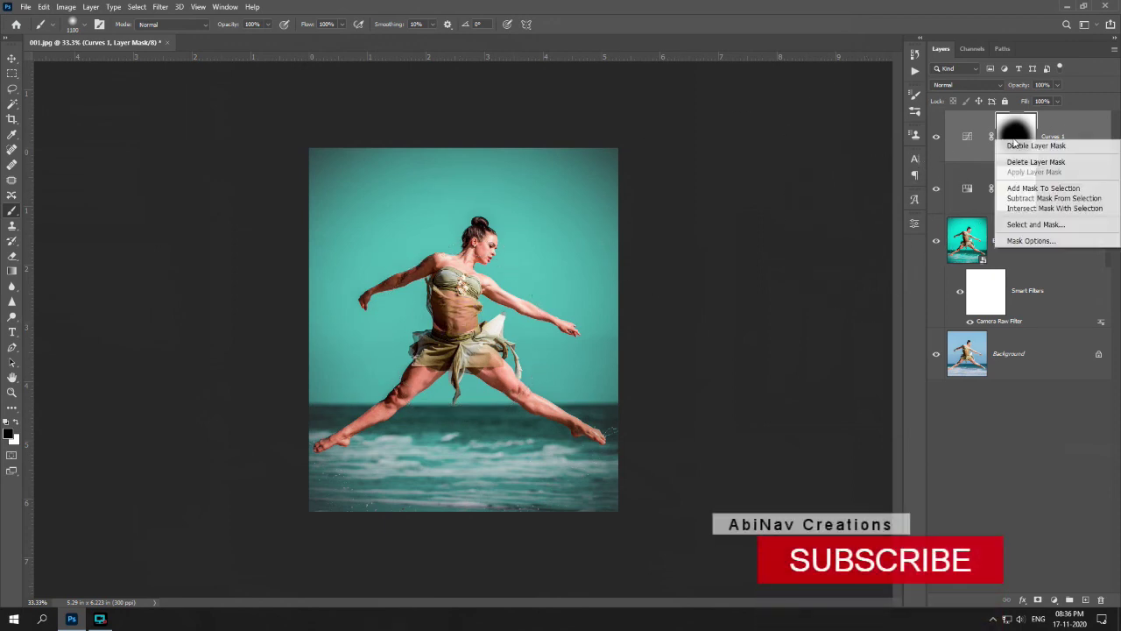
{"action": "left_click", "coordinate": [1015, 131]}
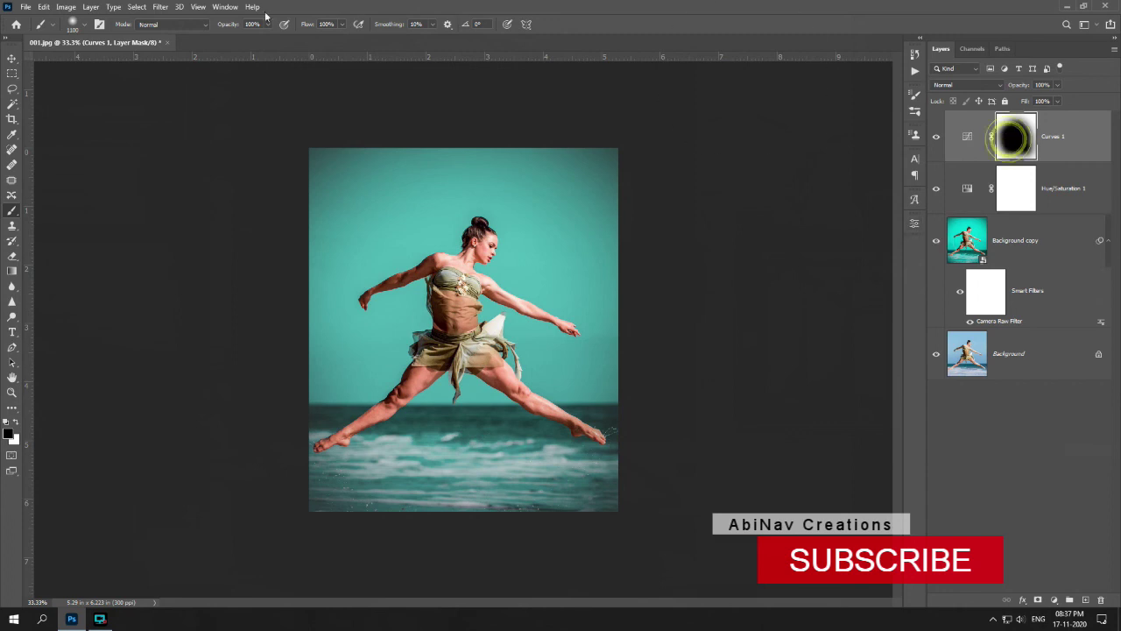
{"action": "left_click", "coordinate": [225, 7]}
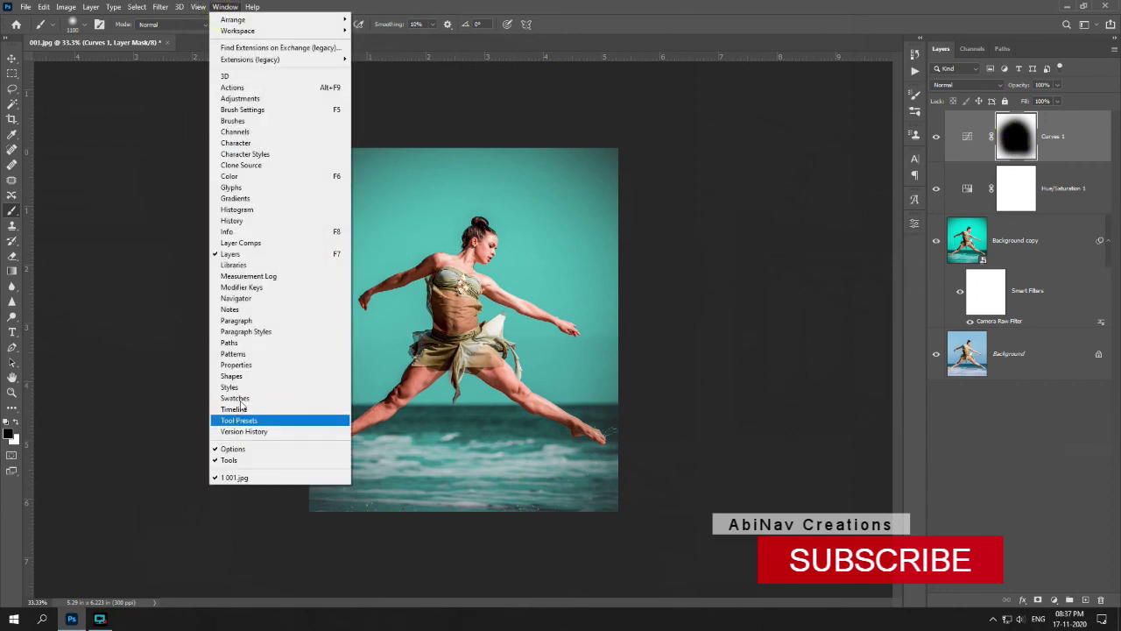
{"action": "left_click", "coordinate": [240, 366]}
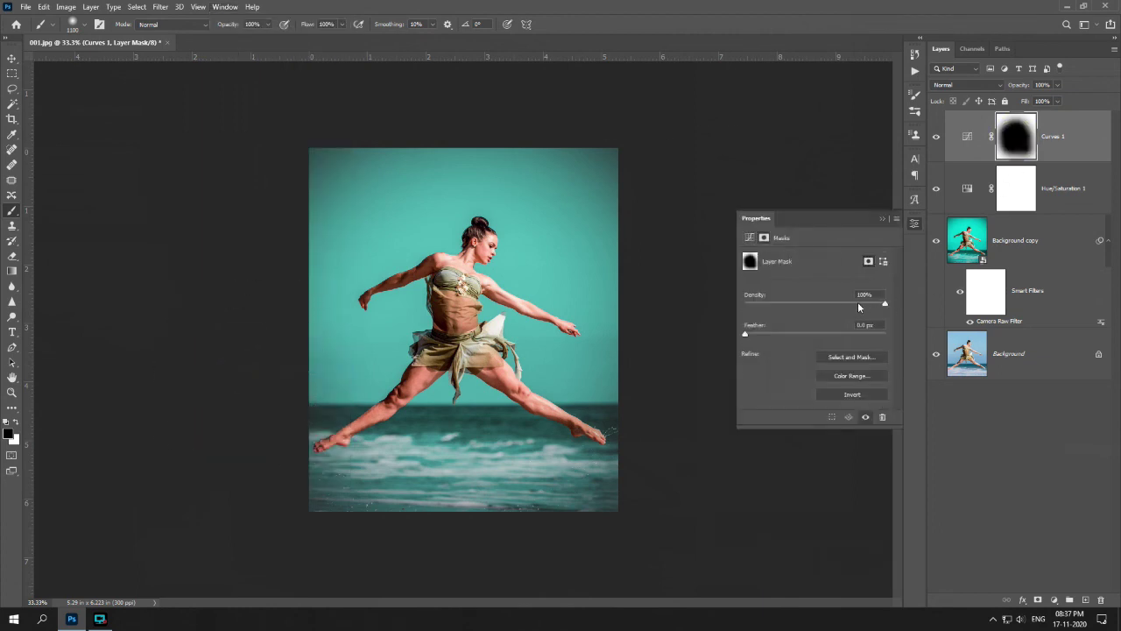
{"action": "left_click_drag", "start_coordinate": [857, 303], "coordinate": [851, 307]}
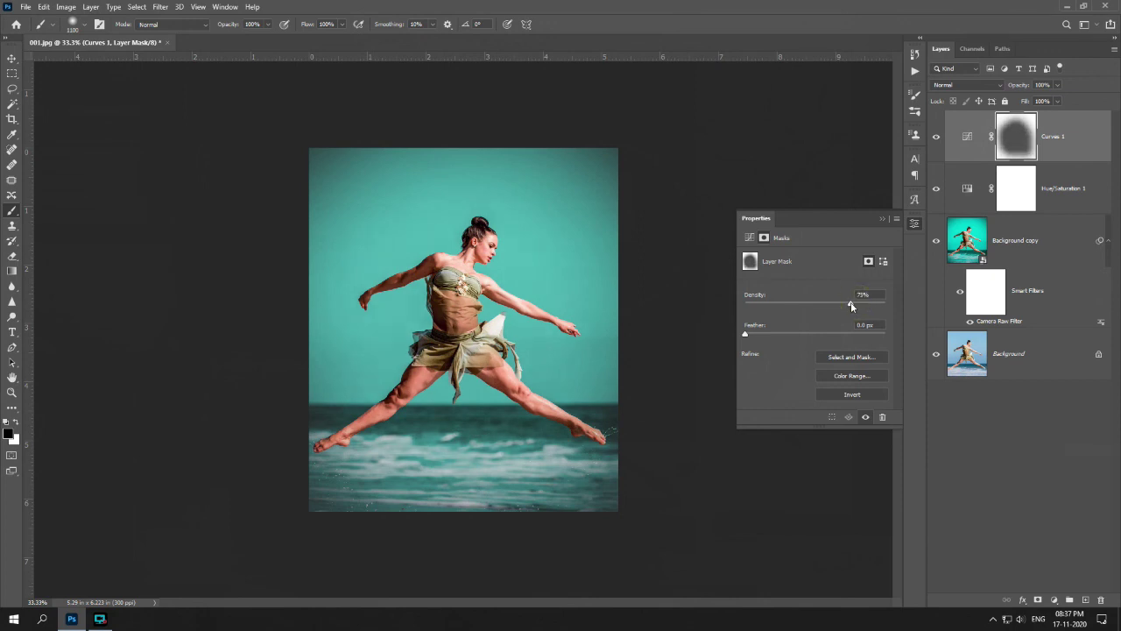
{"action": "left_click", "coordinate": [881, 218]}
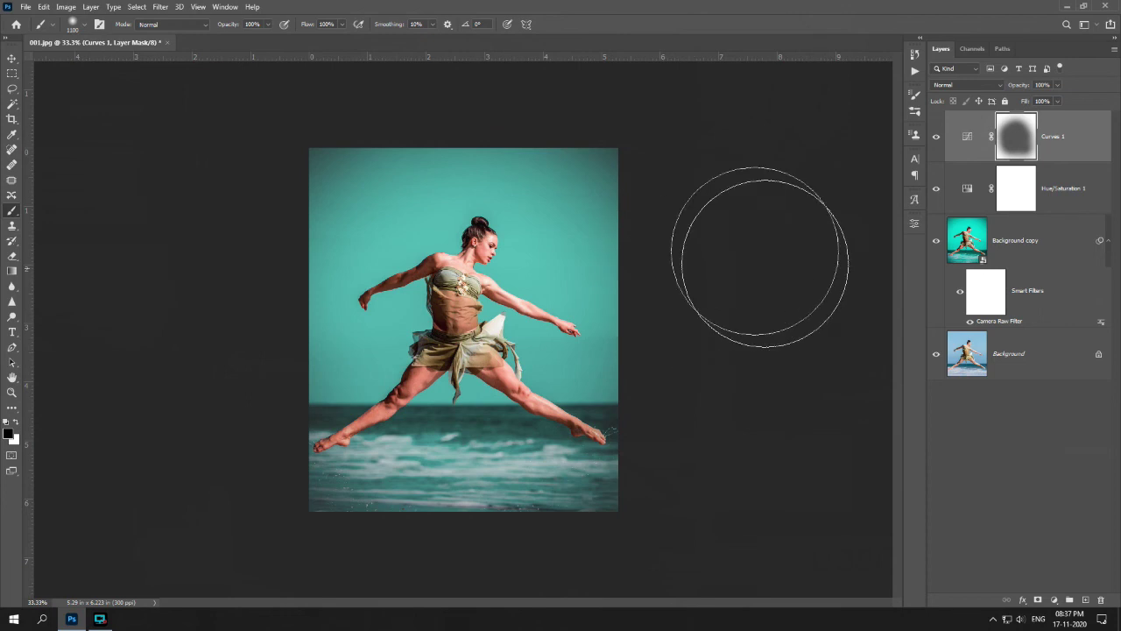
Compare the original photo with the graded version by toggling the visibility of all layers except Background.
{"action": "left_click", "coordinate": [936, 356], "text": "alt"}
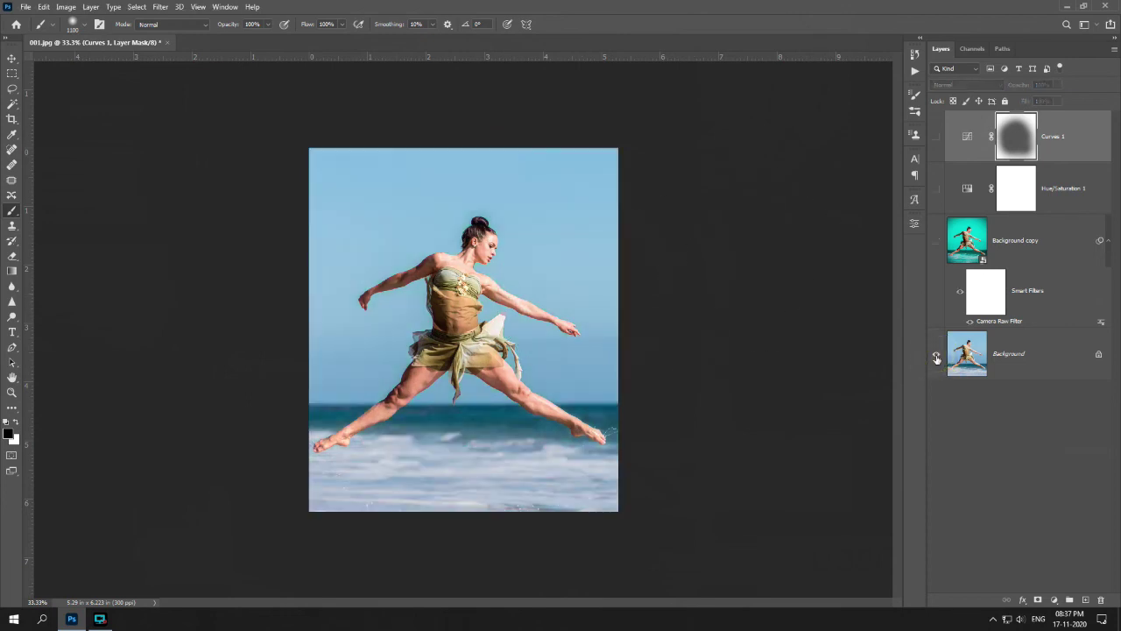
{"action": "left_click", "coordinate": [936, 357], "text": "alt"}
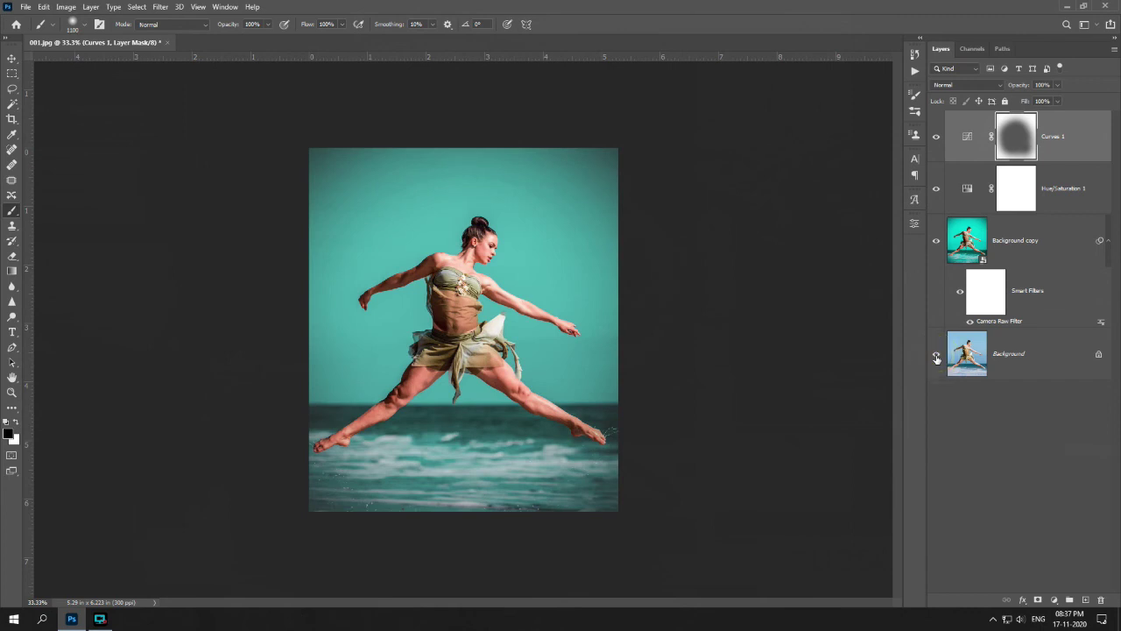
{"action": "left_click", "coordinate": [936, 357], "text": "alt"}
{"action": "left_click", "coordinate": [936, 357], "text": "alt"}
{"action": "left_click", "coordinate": [936, 356], "text": "alt"}
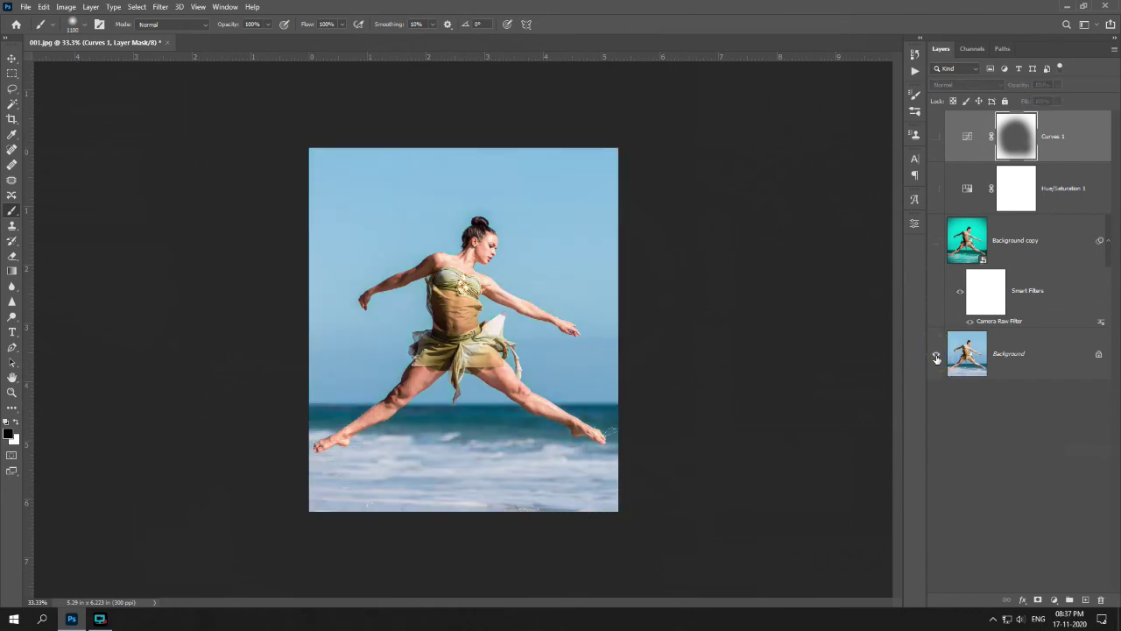
{"action": "left_click", "coordinate": [936, 357], "text": "alt"}
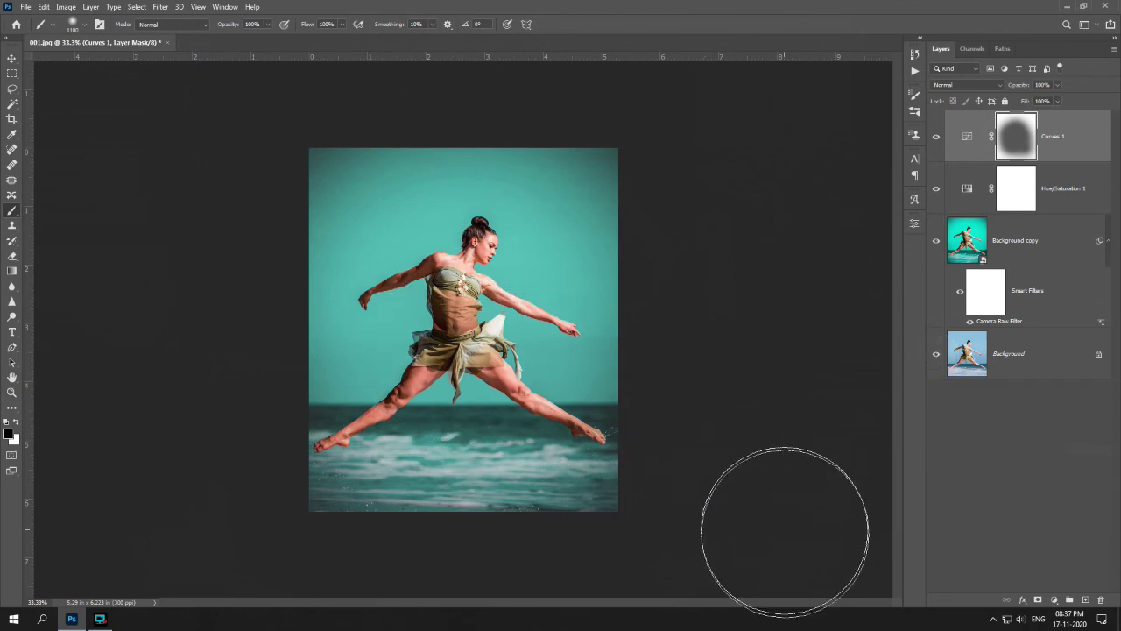
Examine the finished grade at 50% zoom with the interface panels hidden.
{"action": "key", "text": "Tab"}
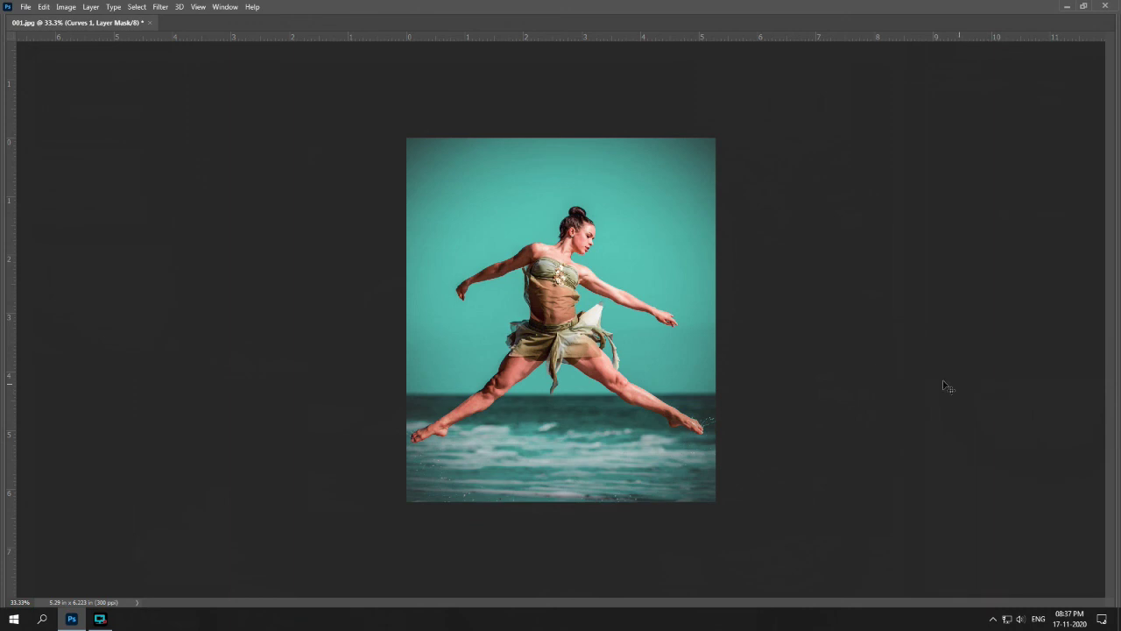
{"action": "key", "text": "ctrl+plus"}
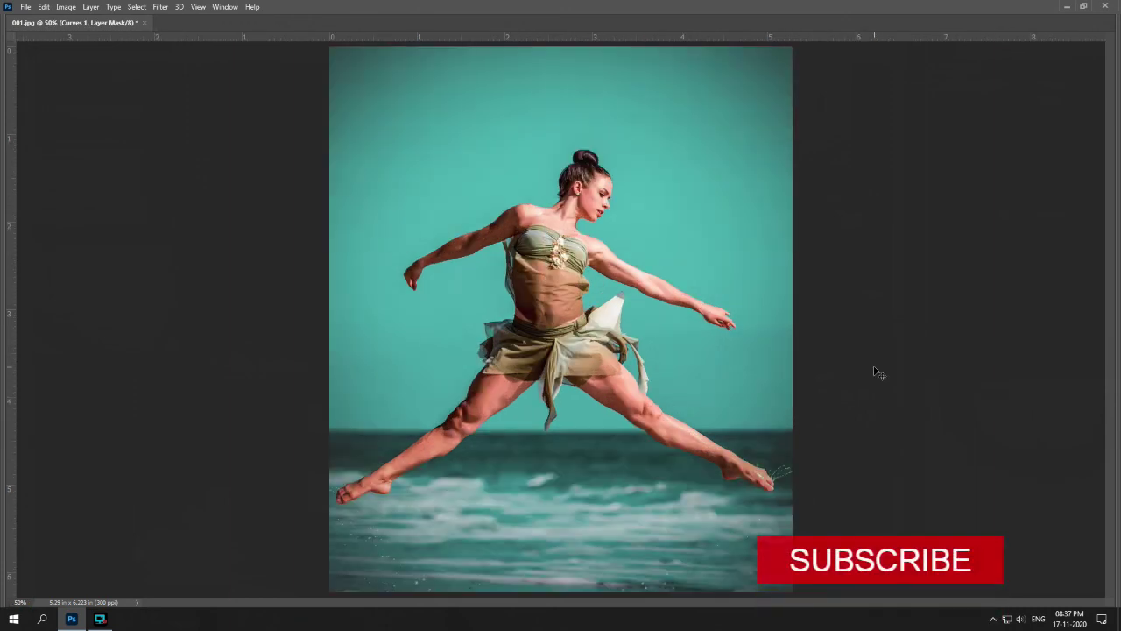
{"action": "key", "text": "Tab"}
{"action": "key", "text": "Tab"}
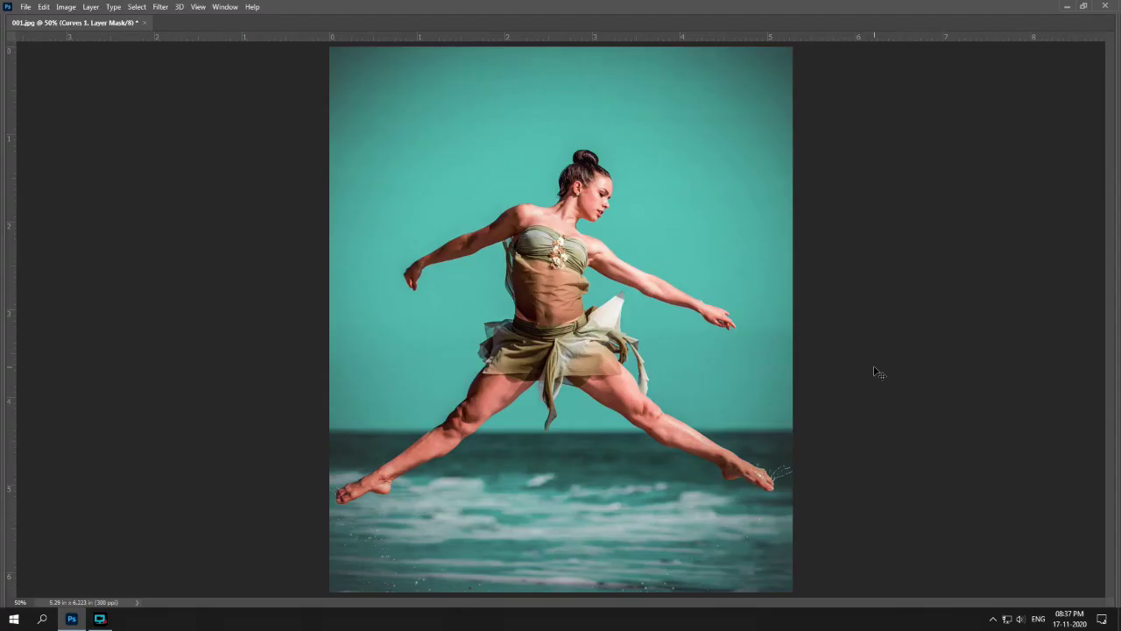
{"action": "key", "text": "Tab"}
{"action": "key", "text": "Tab"}
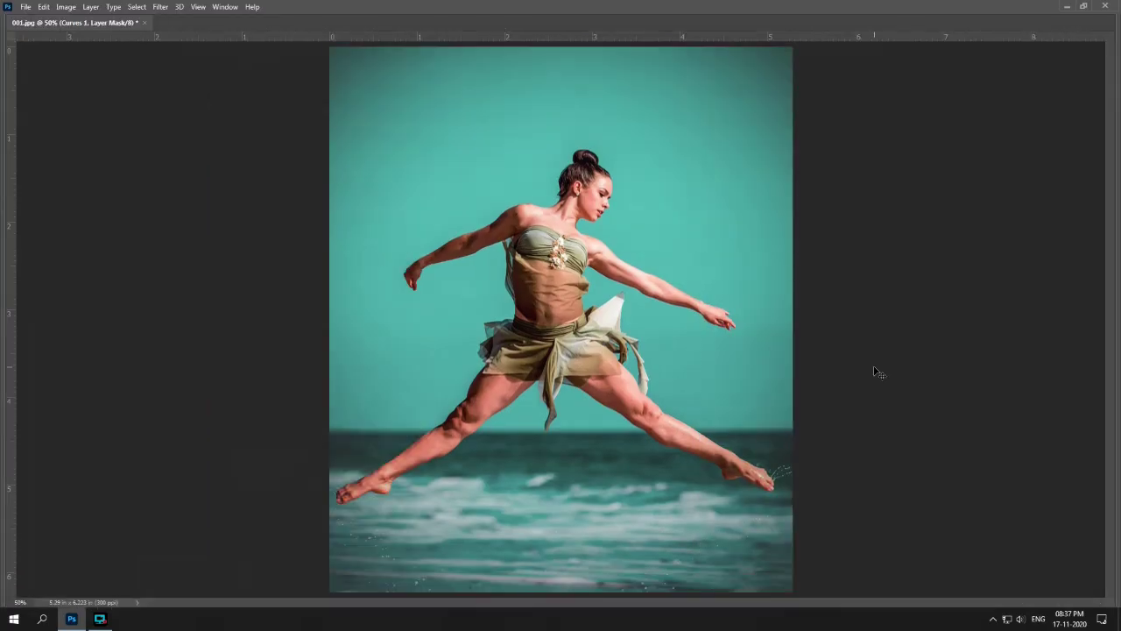